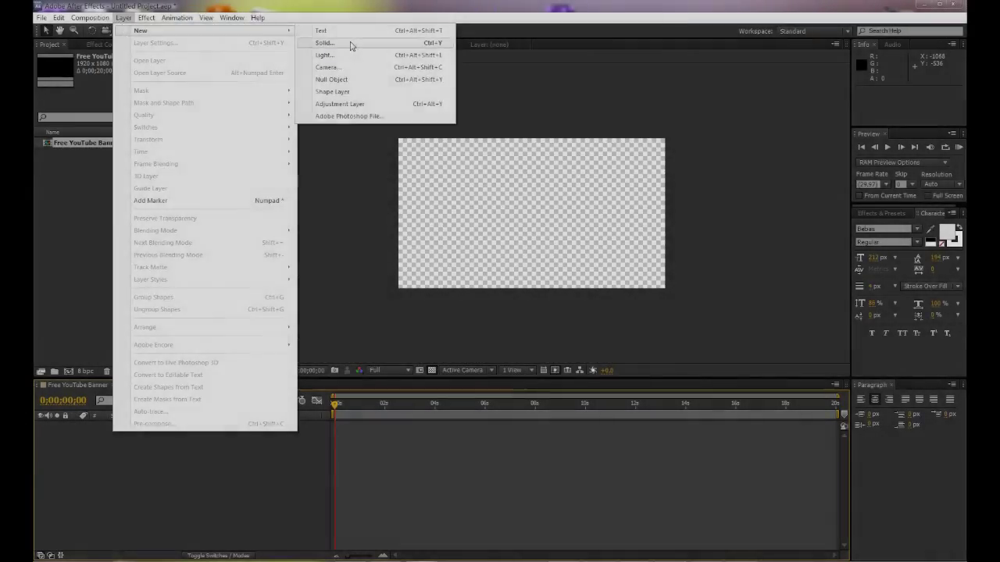
- Create a black 'Top Banner' solid and add a temporary background layer
{"action": "left_click", "coordinate": [351, 40]}
{"action": "type", "text": "Banner"}
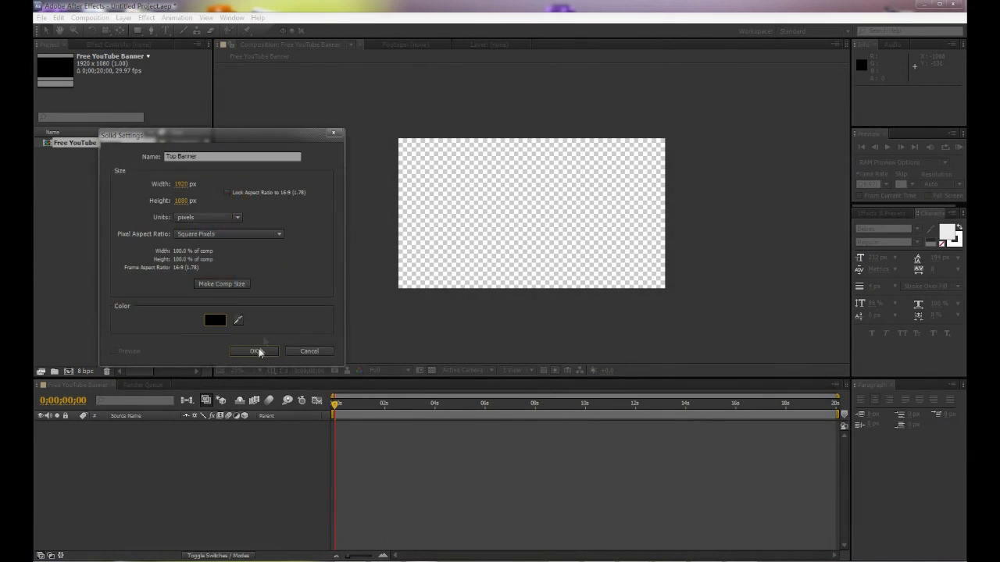
{"action": "left_click", "coordinate": [260, 351]}
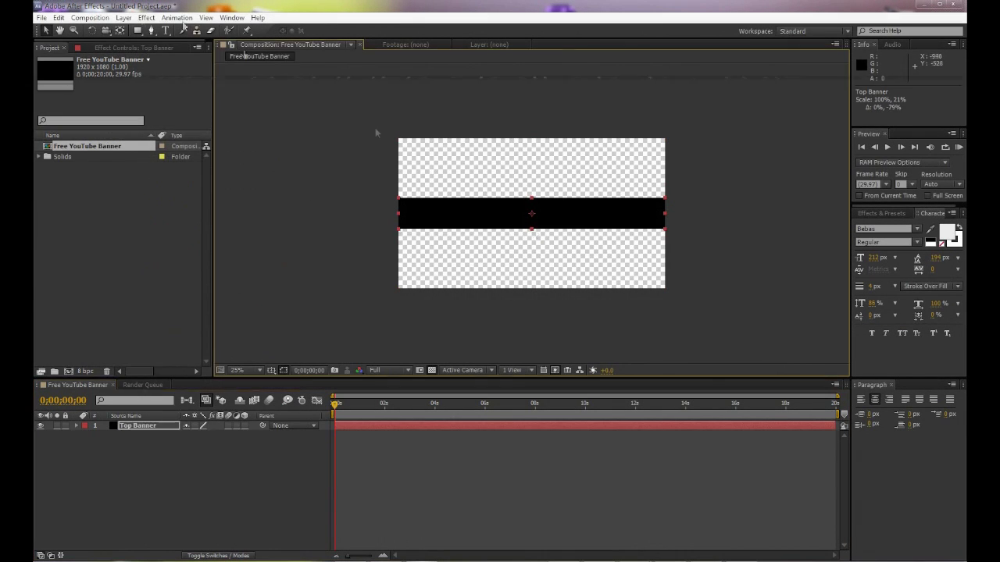
{"action": "key", "text": "Return"}
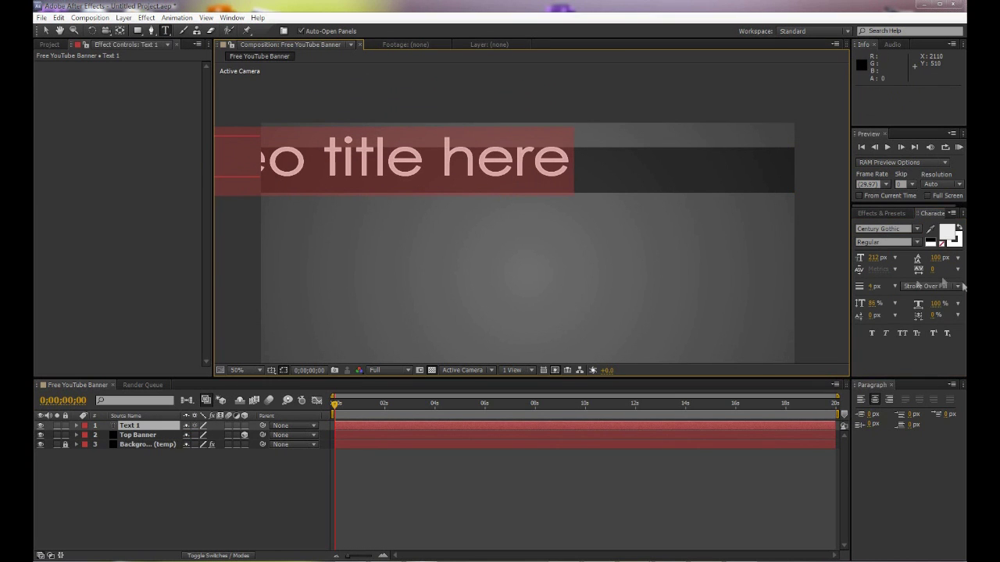
- Adjust the title's stroke width, scale it to 83%, and duplicate the Top Banner layer
{"action": "left_click", "coordinate": [869, 285]}
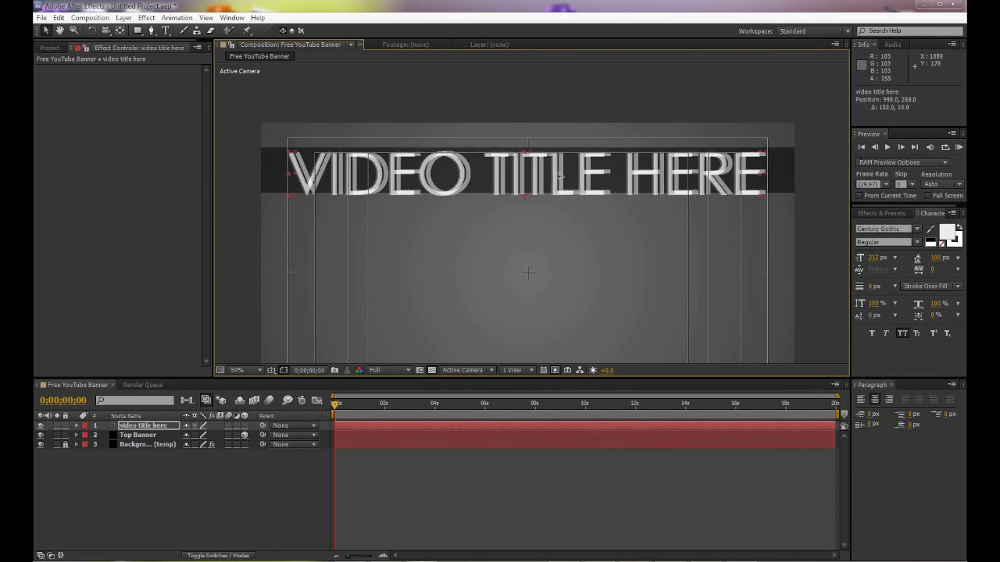
{"action": "left_click_drag", "start_coordinate": [764, 184], "coordinate": [633, 184]}
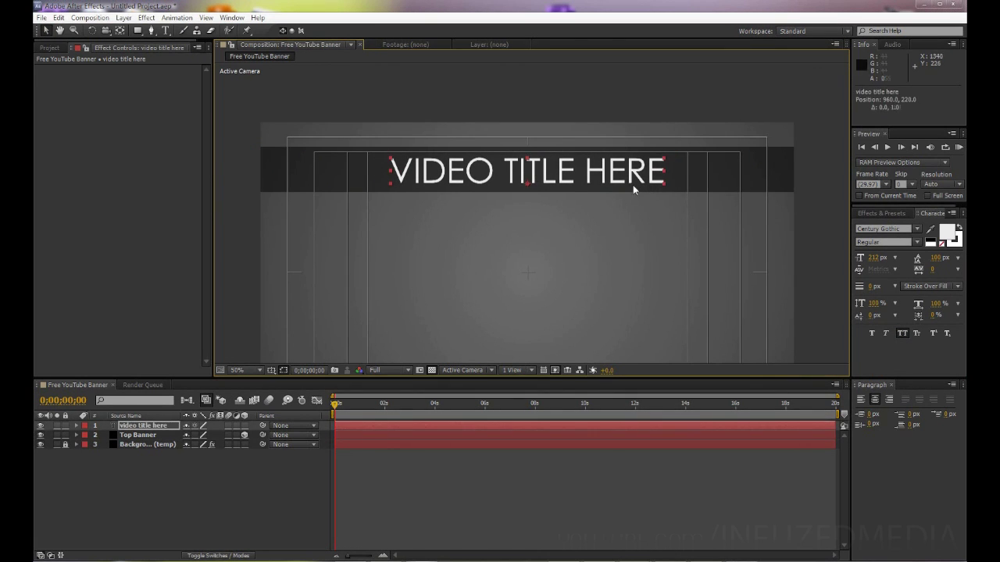
{"action": "left_click", "coordinate": [137, 435]}
{"action": "key", "text": "ctrl+d"}
- Rename the duplicate solid 'Top Banner Outline' and save the project under a new name
{"action": "right_click", "coordinate": [116, 442]}
{"action": "left_click", "coordinate": [148, 39]}
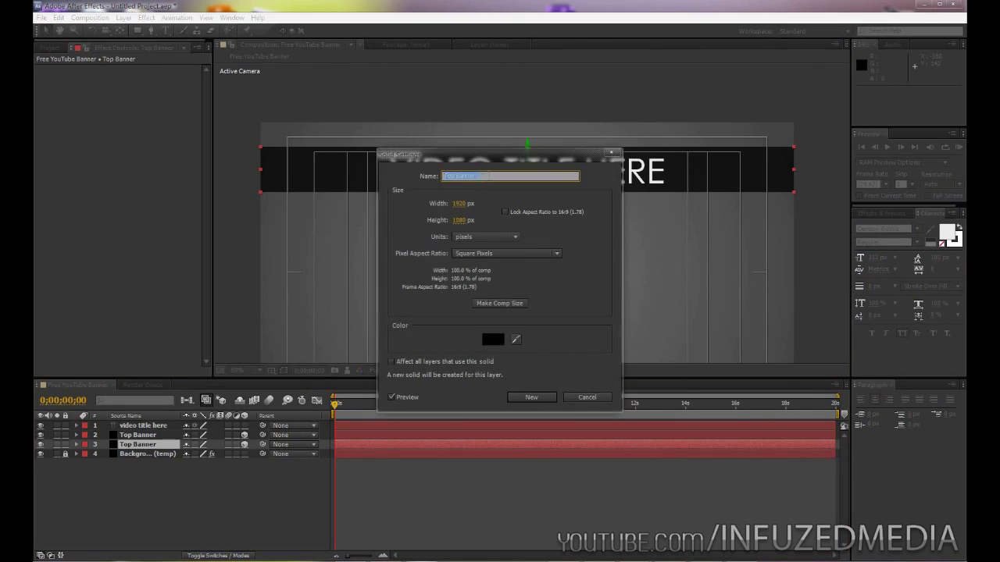
{"action": "type", "text": "Outline"}
{"action": "key", "text": "Return"}
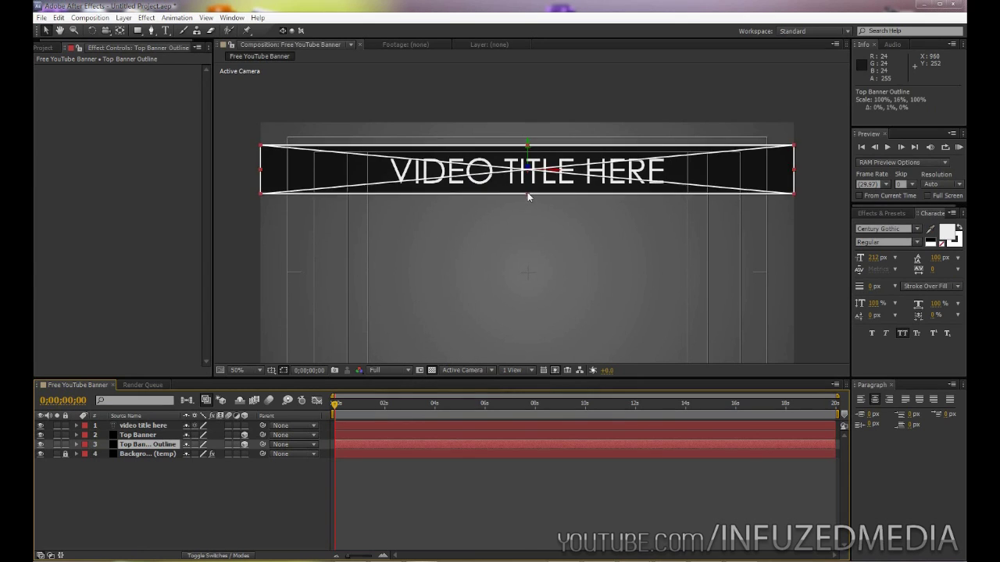
{"action": "left_click", "coordinate": [124, 17]}
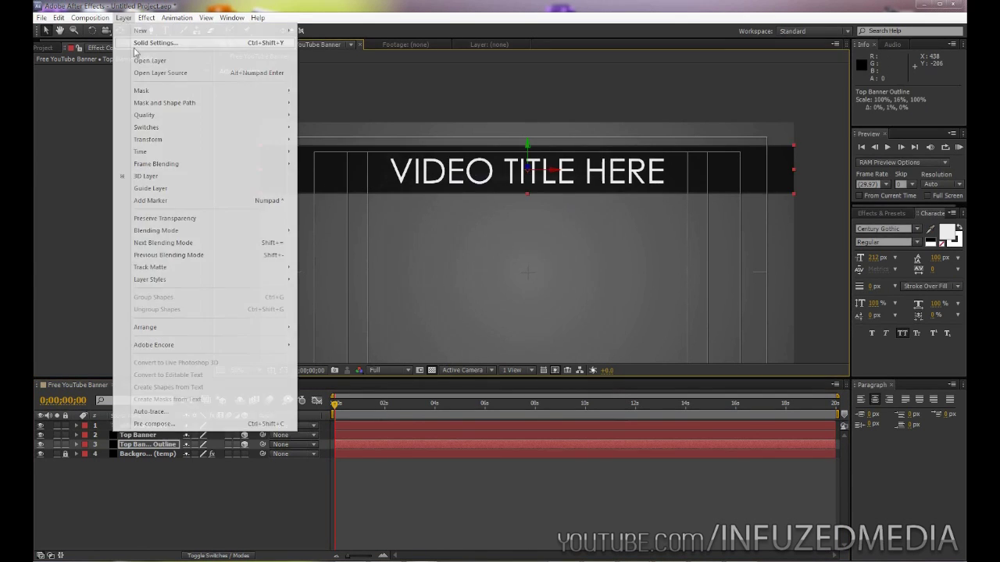
{"action": "left_click", "coordinate": [148, 39]}
{"action": "left_click", "coordinate": [531, 396]}
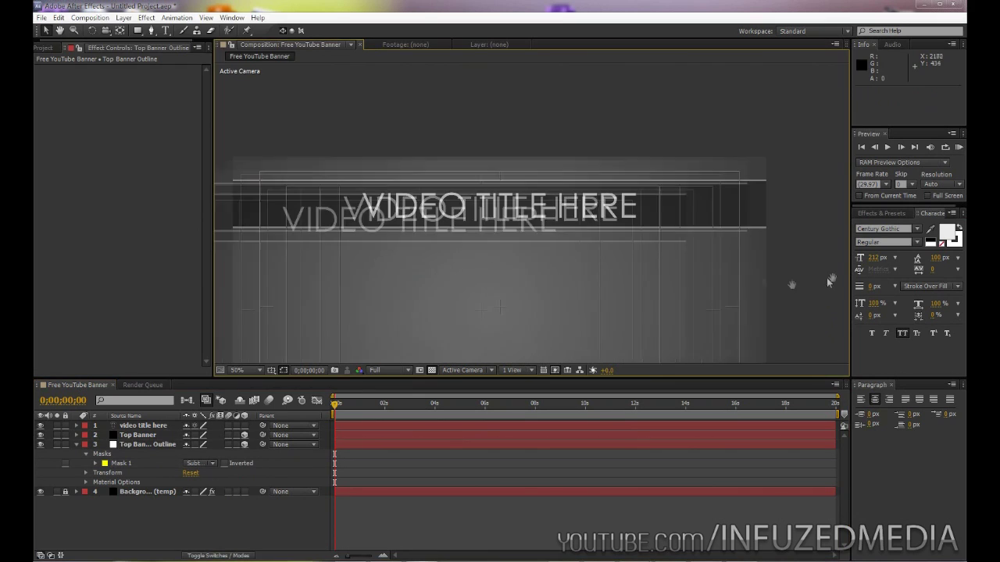
{"action": "key", "text": "ctrl+s"}
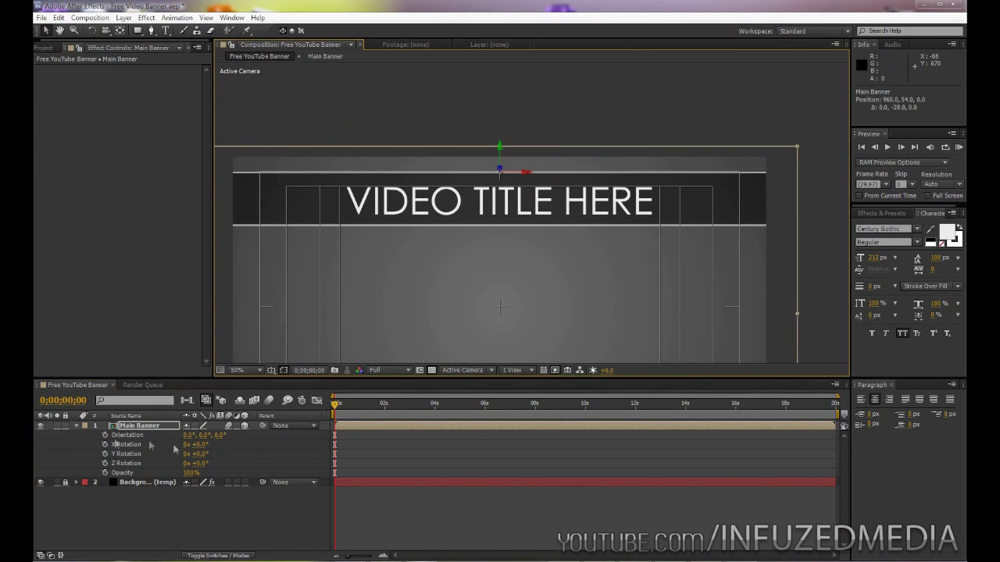
- Keyframe Main Banner's X Rotation, with +100° at 0;00;01;00, and preview the flip-in
{"action": "left_click_drag", "start_coordinate": [336, 405], "coordinate": [348, 407]}
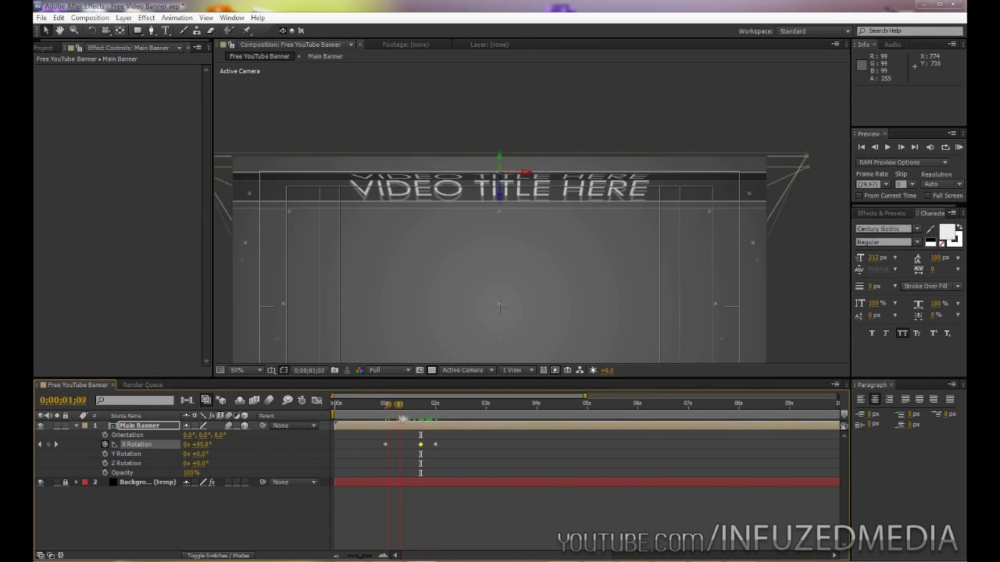
{"action": "key", "text": "KP_0"}
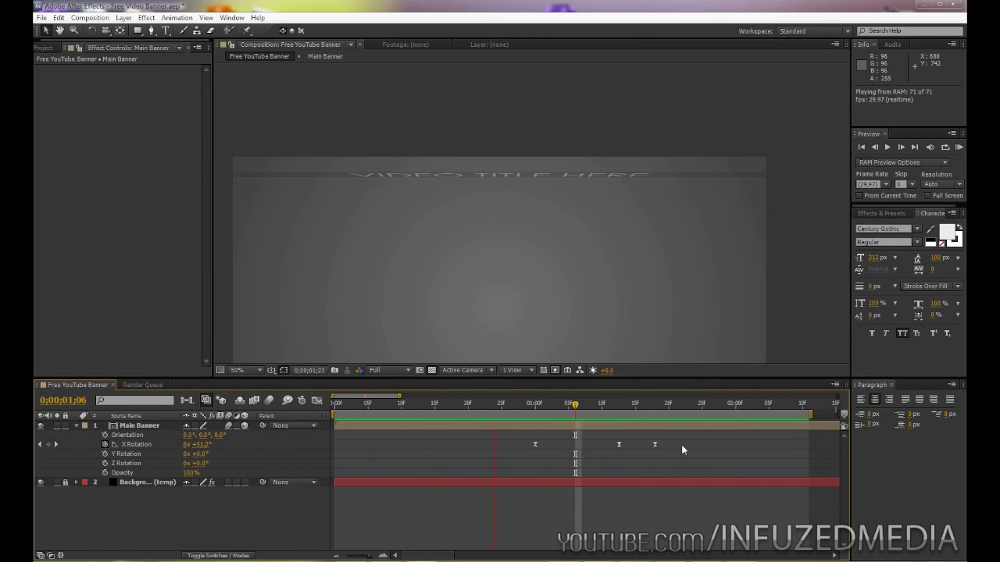
{"action": "left_click", "coordinate": [622, 406]}
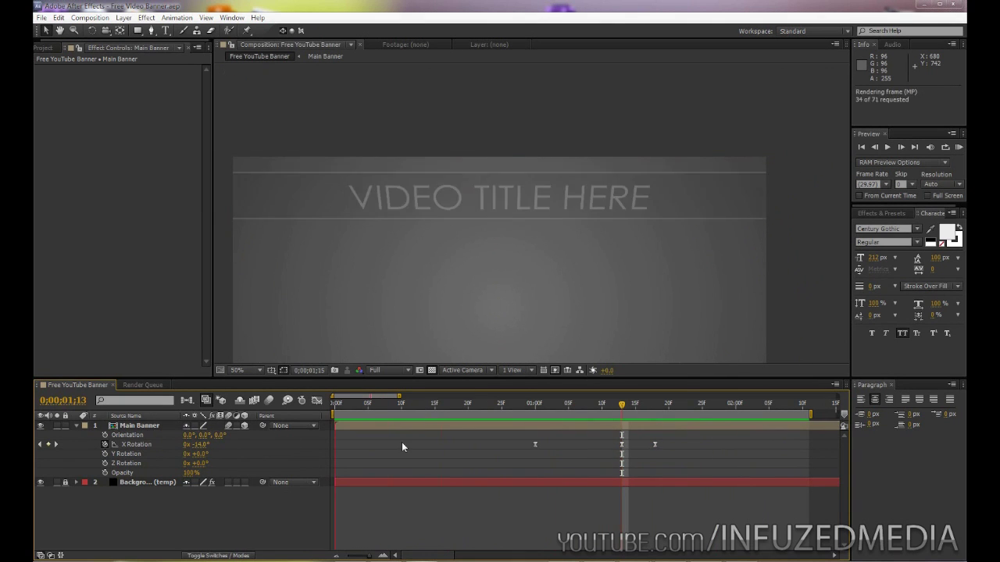
{"action": "left_click", "coordinate": [591, 403]}
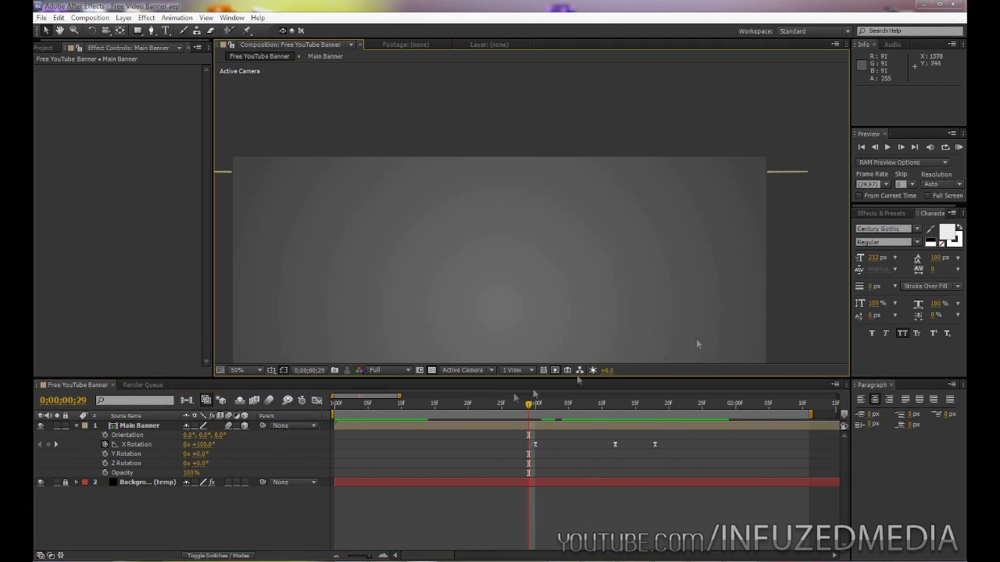
{"action": "left_click", "coordinate": [532, 405]}
{"action": "right_click", "coordinate": [526, 409]}
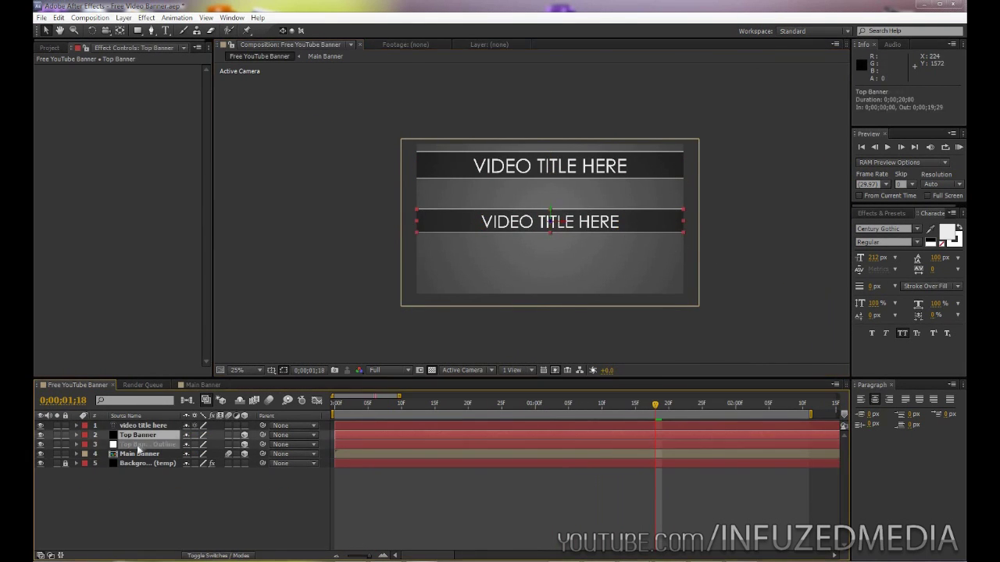
- Widen the lower title bar and shift its title text left
{"action": "scroll", "coordinate": [748, 261], "scroll_direction": "up", "scroll_amount": 1}
{"action": "left_click_drag", "start_coordinate": [736, 261], "coordinate": [839, 244]}
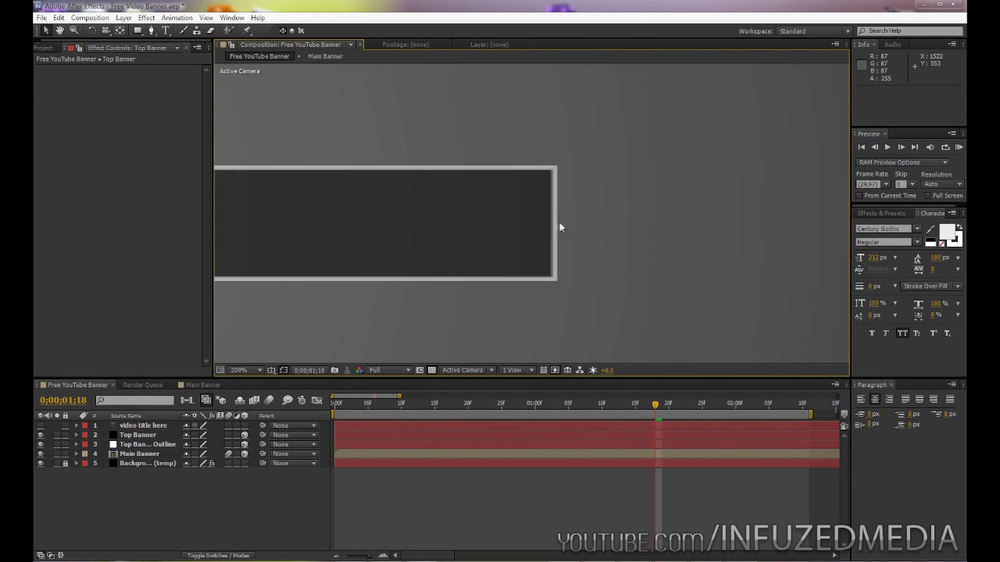
{"action": "left_click", "coordinate": [551, 226]}
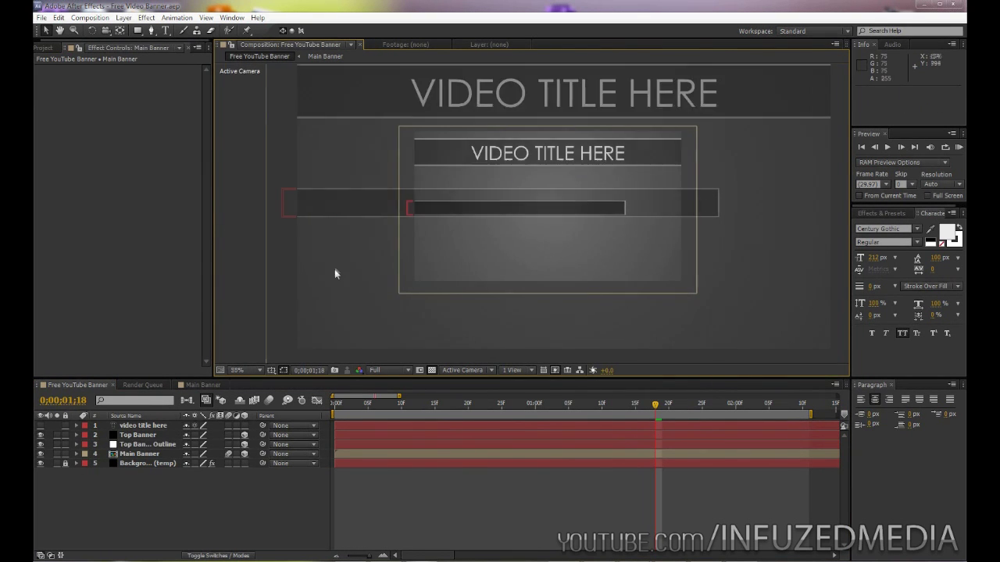
{"action": "left_click_drag", "start_coordinate": [686, 232], "coordinate": [634, 215]}
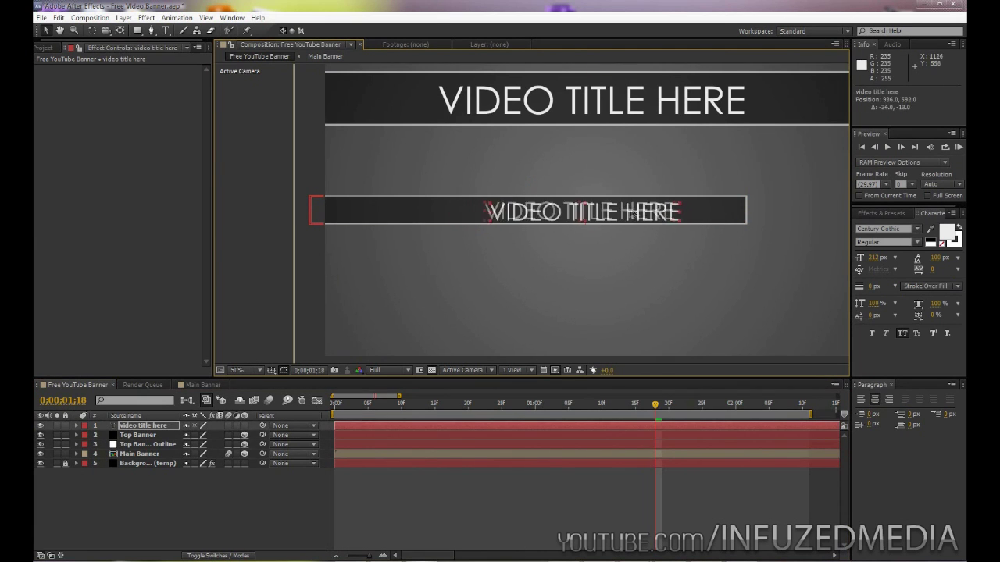
- Pre-compose the three lower-bar layers into Custom Text 1 and duplicate its title layer
{"action": "left_click", "coordinate": [163, 446], "text": "shift"}
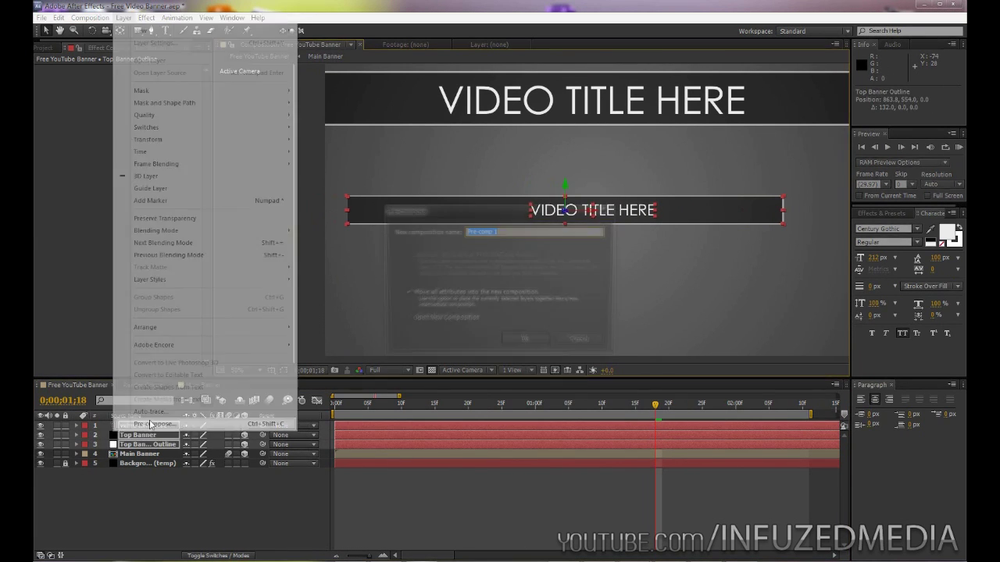
{"action": "key", "text": "Return"}
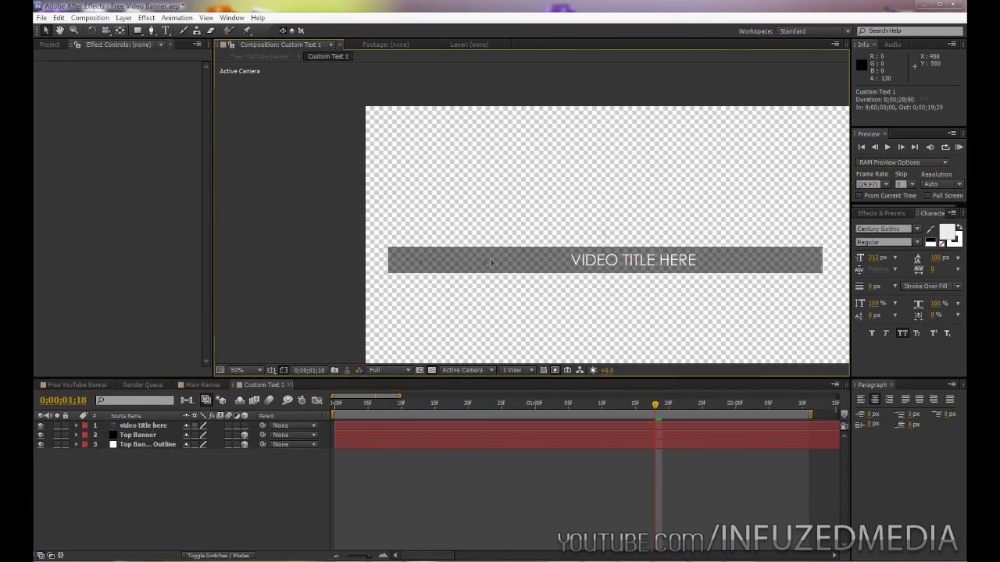
{"action": "key", "text": "ctrl+a"}
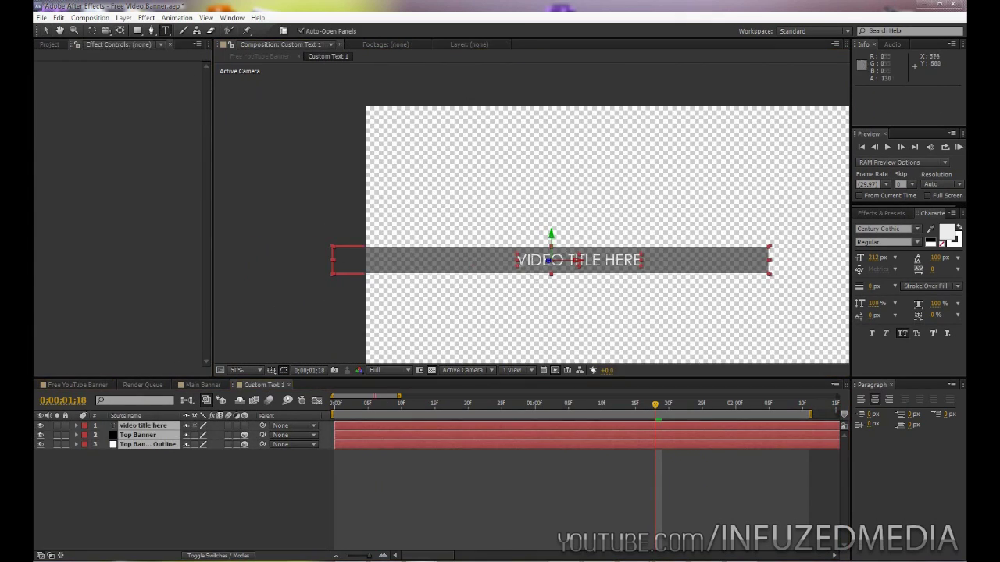
{"action": "key", "text": "ctrl+d"}
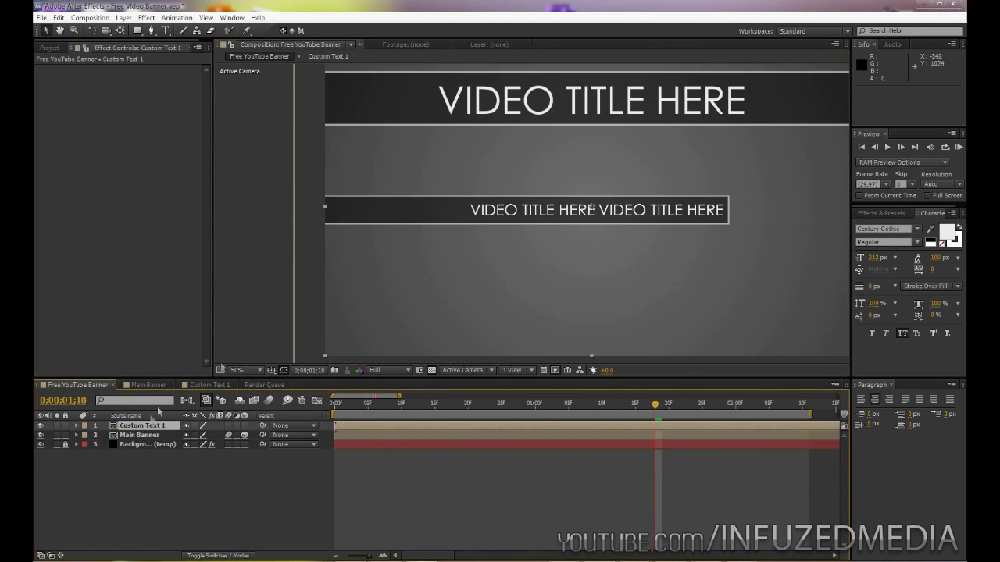
- Keyframe Custom Text 1 sliding in from the left, settling at 0;00;01;28, and preview it
{"action": "key", "text": "alt+shift+p"}
{"action": "left_click_drag", "start_coordinate": [516, 221], "coordinate": [477, 221]}
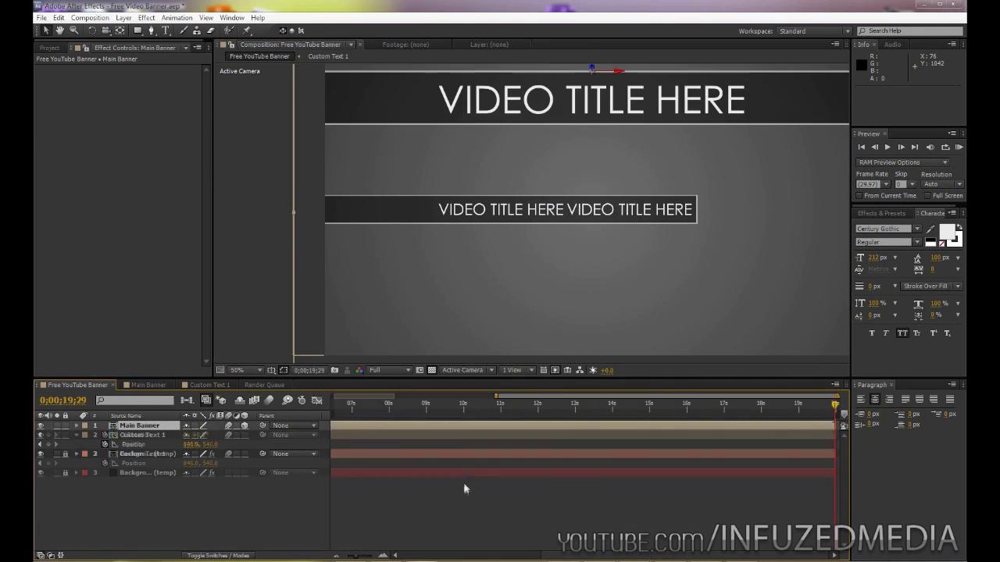
{"action": "left_click", "coordinate": [455, 404]}
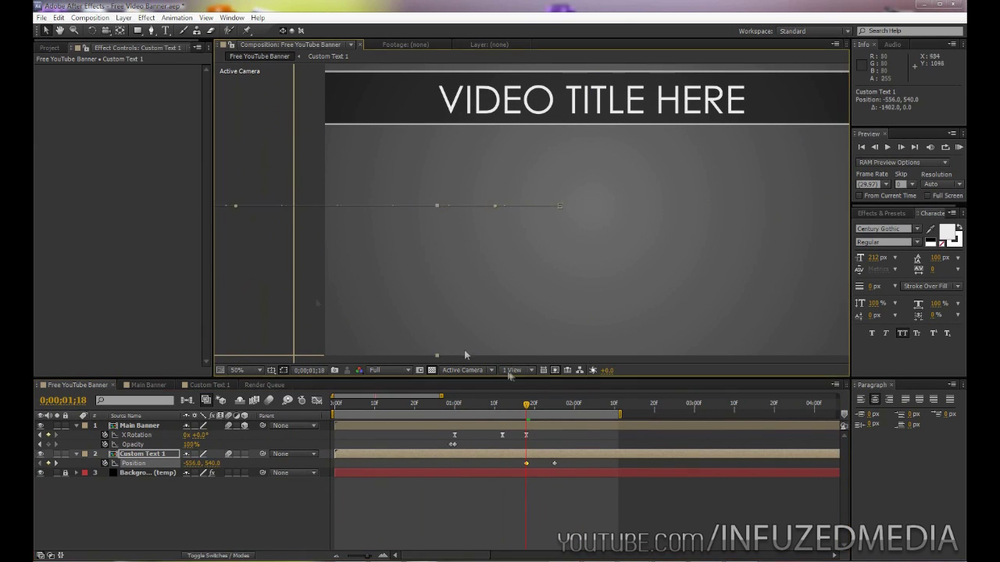
{"action": "left_click", "coordinate": [560, 409]}
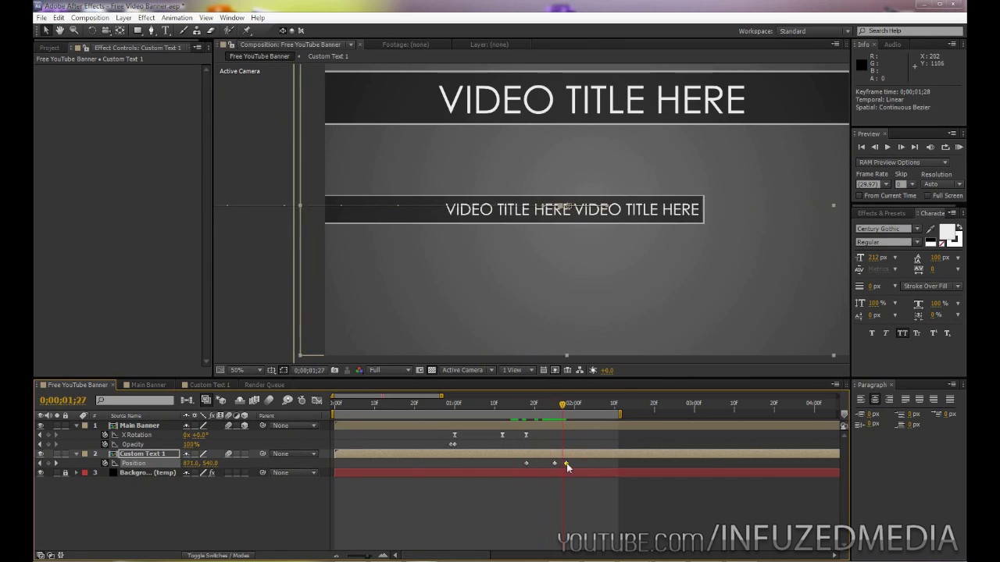
{"action": "scroll", "coordinate": [563, 357], "scroll_direction": "down", "scroll_amount": 1}
{"action": "key", "text": "KP_0"}
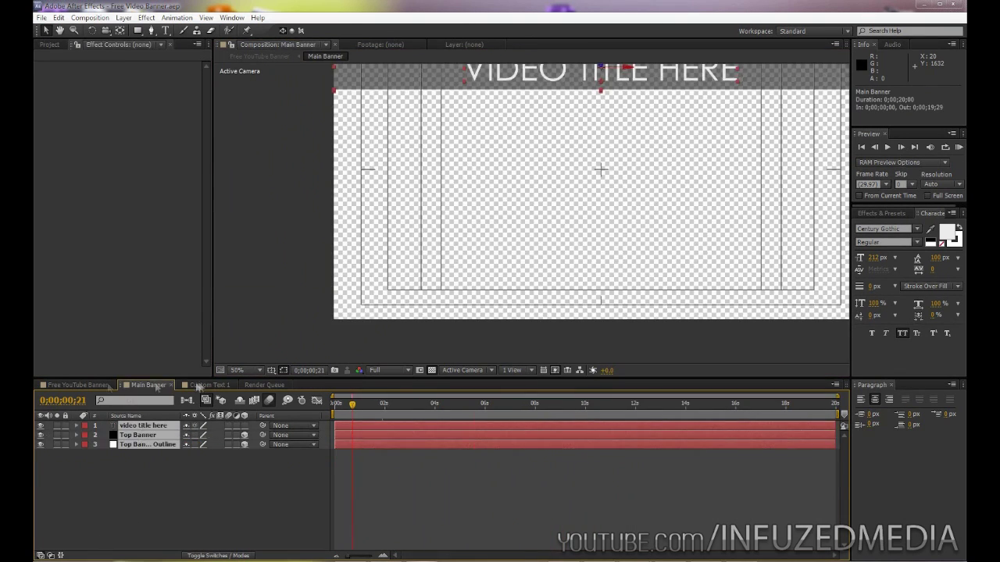
{"action": "right_click", "coordinate": [143, 445]}
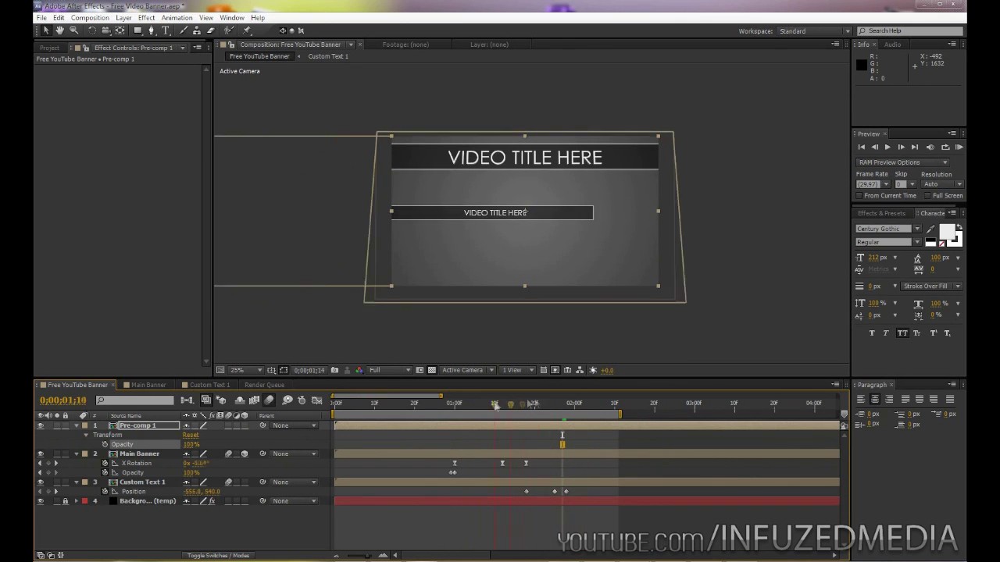
- Reveal Pre-comp 1's position keyframes and set the time to 0;00;01;29
{"action": "left_click", "coordinate": [136, 463]}
{"action": "left_click", "coordinate": [135, 472], "text": "shift"}
{"action": "left_click", "coordinate": [161, 425]}
{"action": "key", "text": "u"}
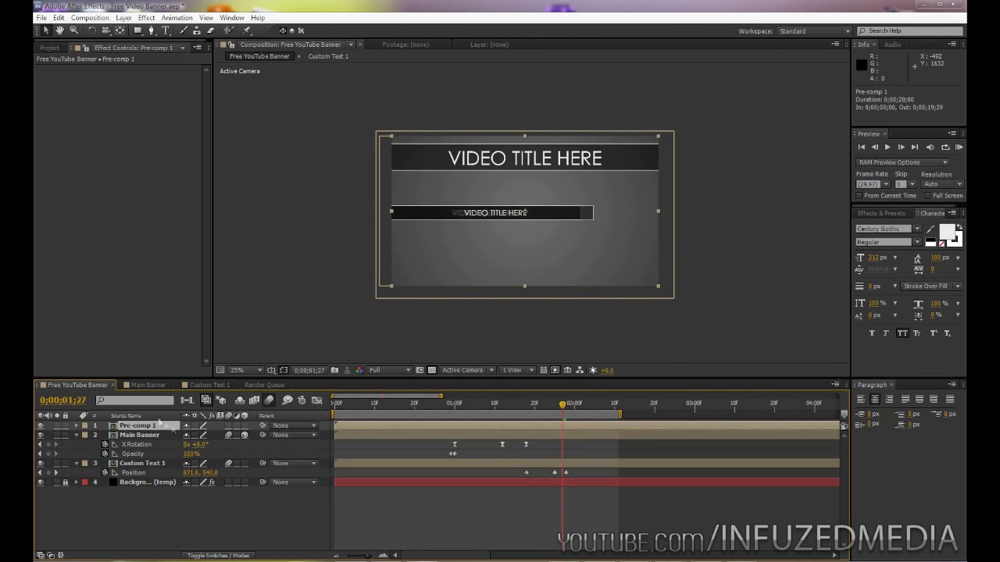
{"action": "double_click", "coordinate": [147, 428]}
{"action": "left_click", "coordinate": [75, 385]}
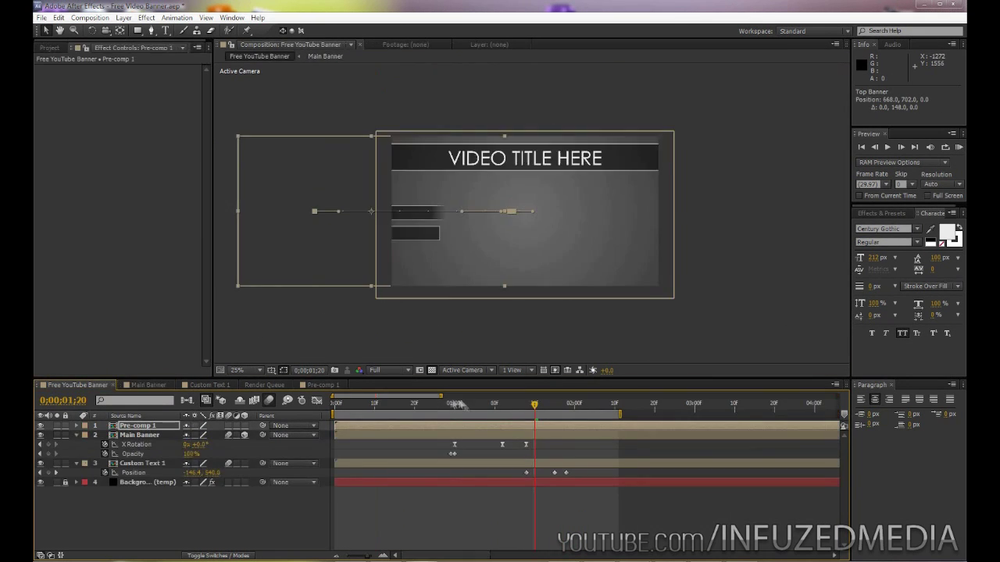
{"action": "left_click", "coordinate": [571, 403]}
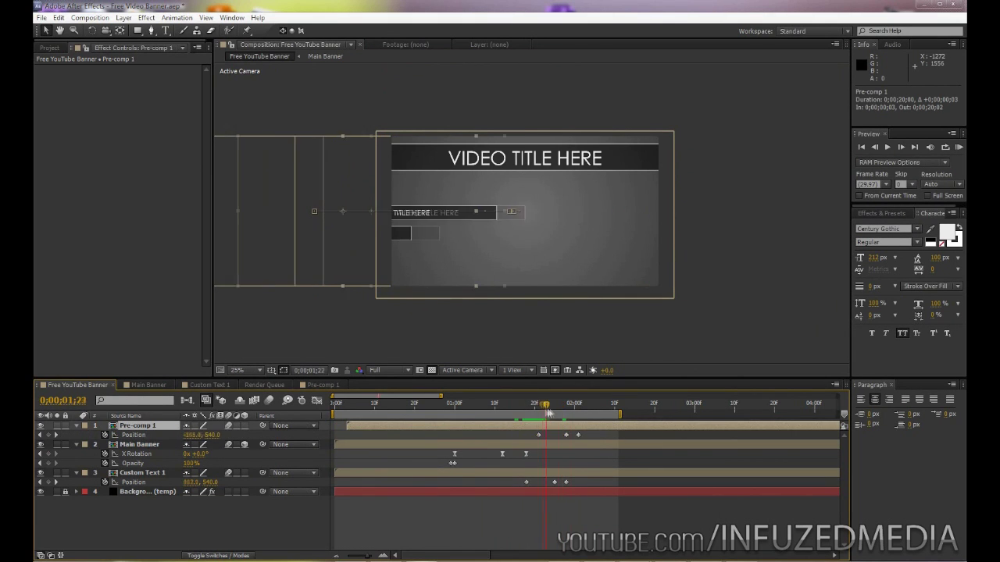
- Rename Pre-comp 1 to 'Custom Text 2' in Composition Settings
{"action": "key", "text": "ctrl+k"}
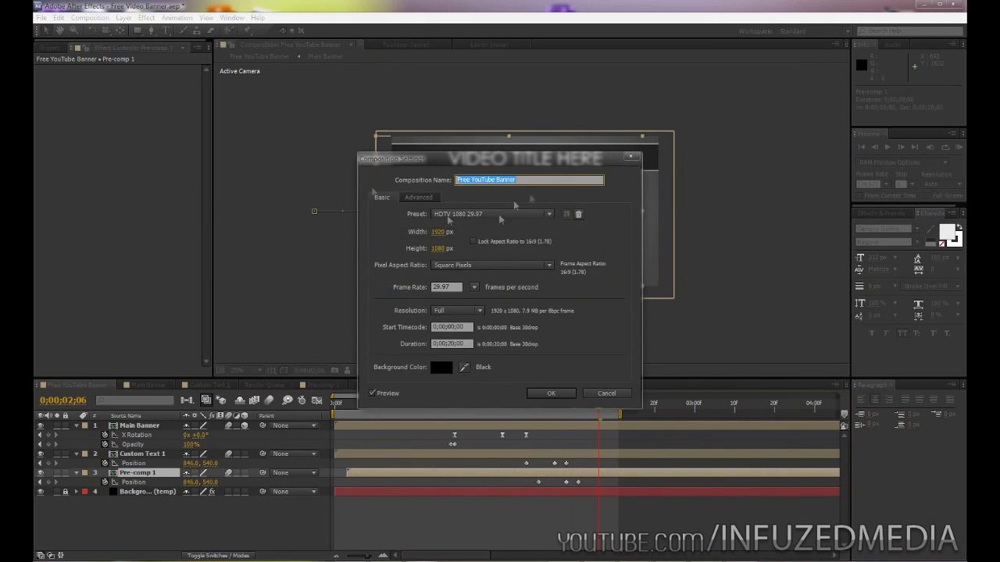
{"action": "type", "text": "Custom Text 2"}
{"action": "key", "text": "Return"}
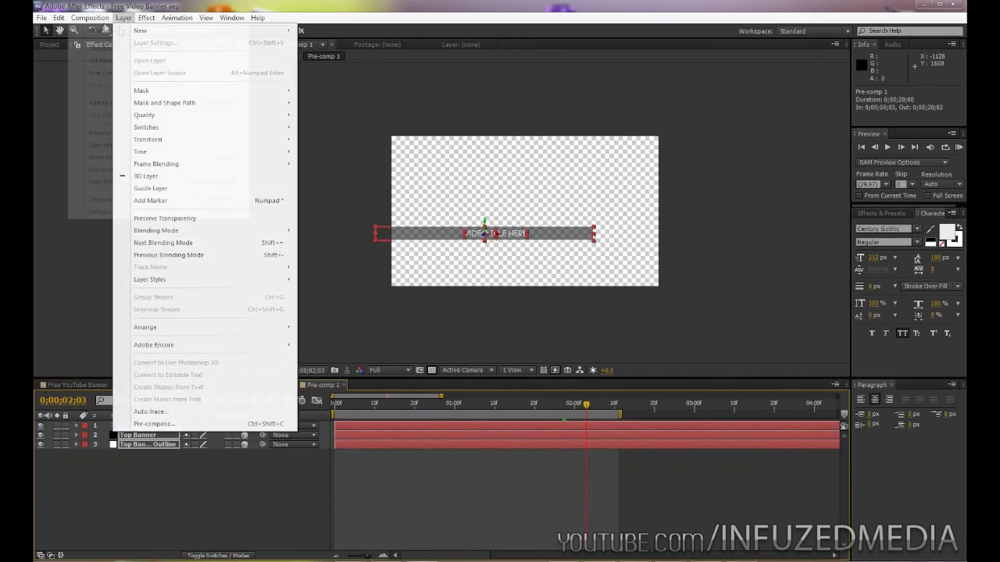
{"action": "key", "text": "ctrl+k"}
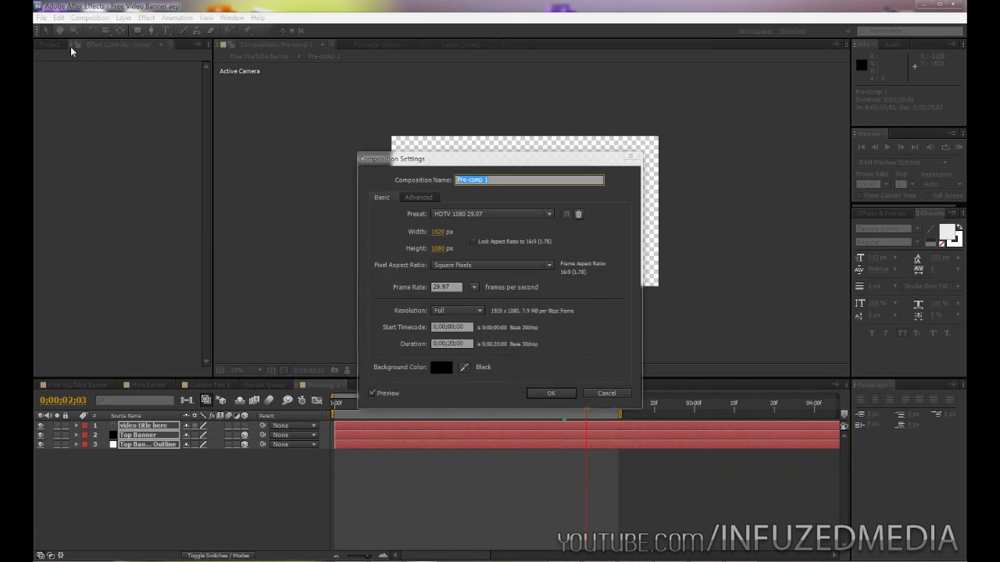
{"action": "type", "text": "Custom Text 2"}
{"action": "key", "text": "Return"}
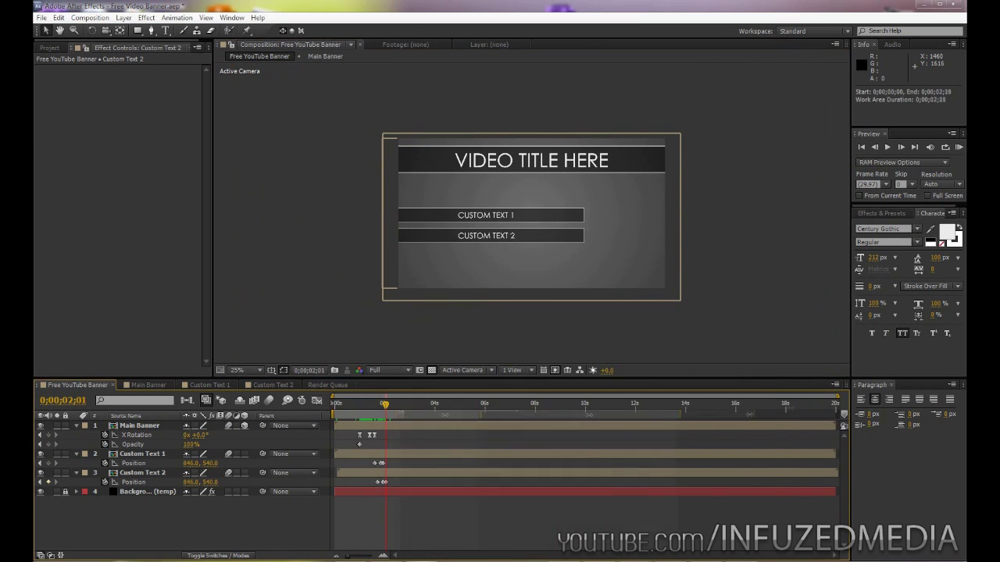
{"action": "left_click_drag", "start_coordinate": [437, 406], "coordinate": [471, 411]}
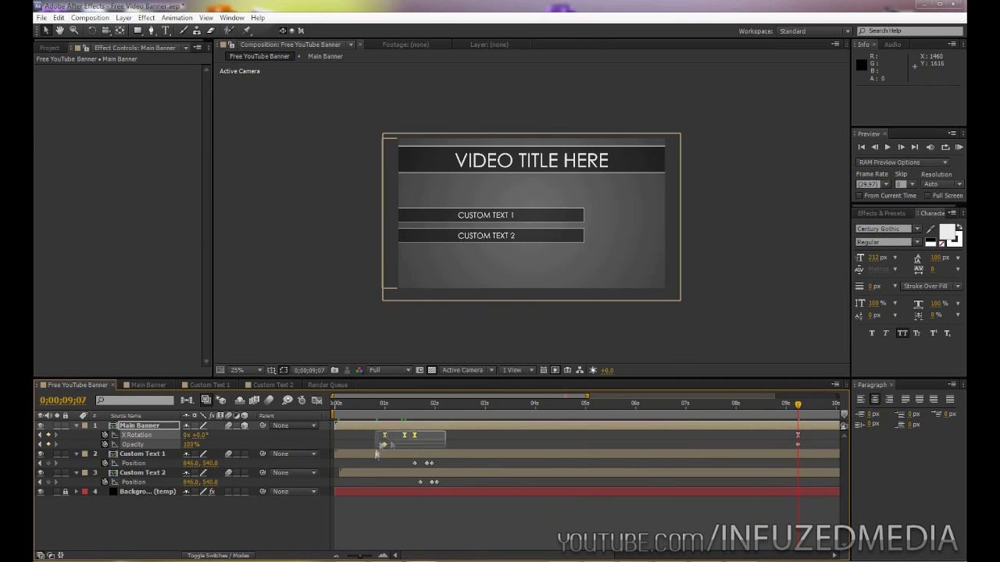
- Paste the intro X Rotation and Opacity keyframes near 9 seconds so the bar rotates out
{"action": "key", "text": "ctrl+v"}
{"action": "key", "text": "="}
{"action": "left_click", "coordinate": [769, 435]}
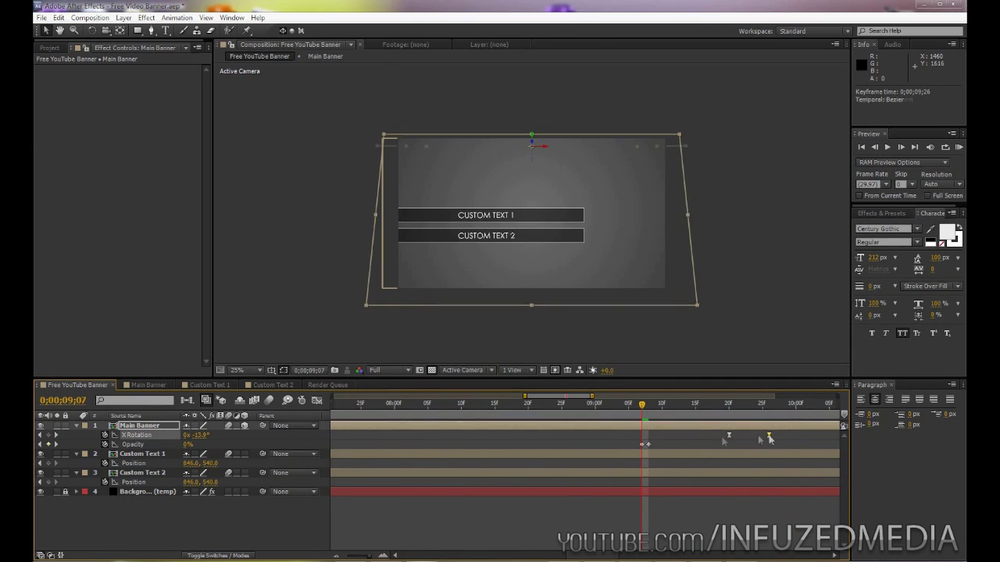
{"action": "left_click", "coordinate": [729, 405]}
{"action": "left_click_drag", "start_coordinate": [729, 435], "coordinate": [775, 437]}
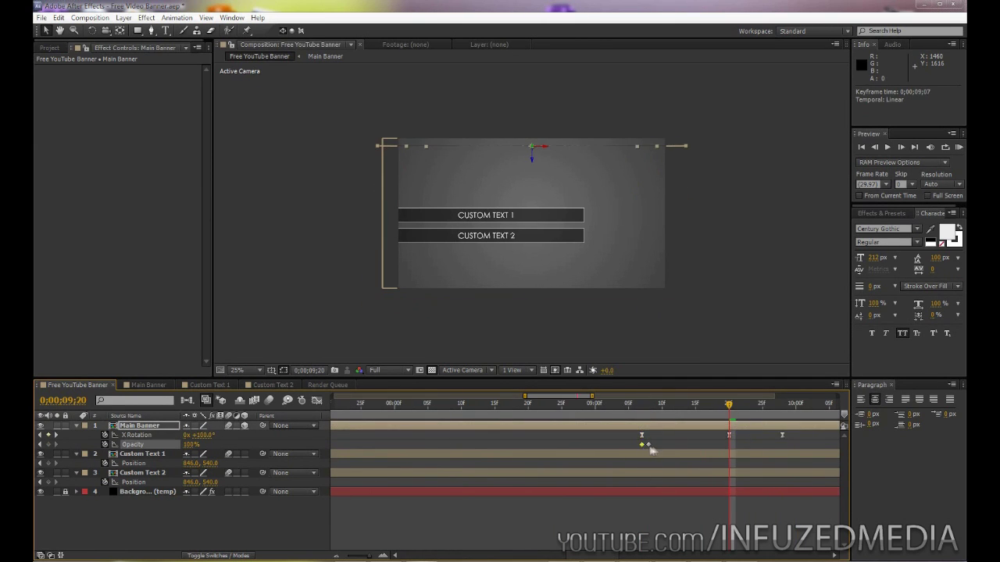
{"action": "key", "text": "space"}
{"action": "key", "text": "ctrl+z"}
{"action": "key", "text": "minus"}
{"action": "left_click_drag", "start_coordinate": [776, 396], "coordinate": [656, 396]}
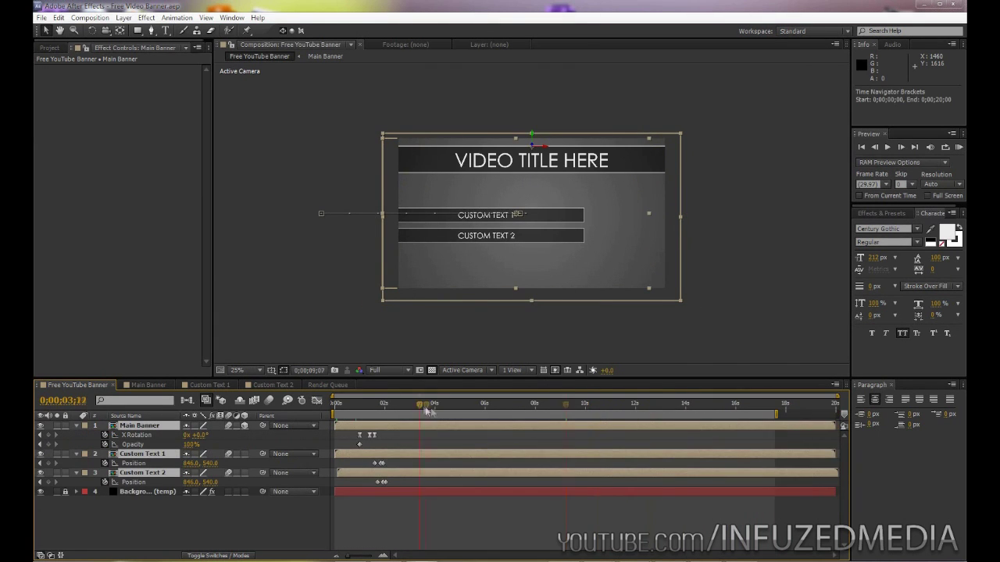
- Split the three banner layers at about 5 seconds
{"action": "left_click_drag", "start_coordinate": [426, 405], "coordinate": [474, 410]}
{"action": "key", "text": "minus"}
{"action": "key", "text": "ctrl+shift+d"}
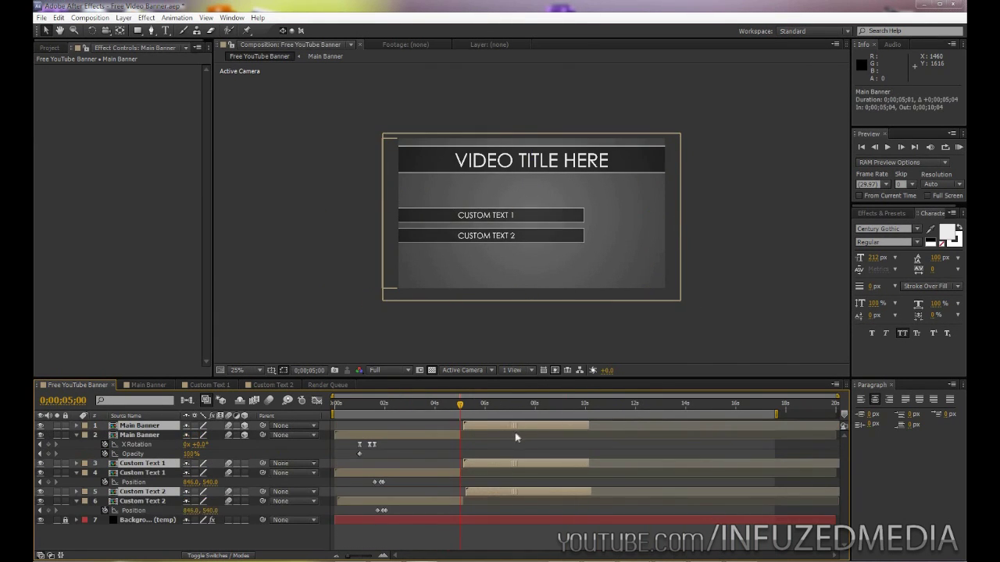
{"action": "right_click", "coordinate": [478, 428]}
{"action": "key", "text": "Escape"}
- End the work area at 10 seconds and RAM-preview the animation
{"action": "left_click_drag", "start_coordinate": [464, 412], "coordinate": [584, 407]}
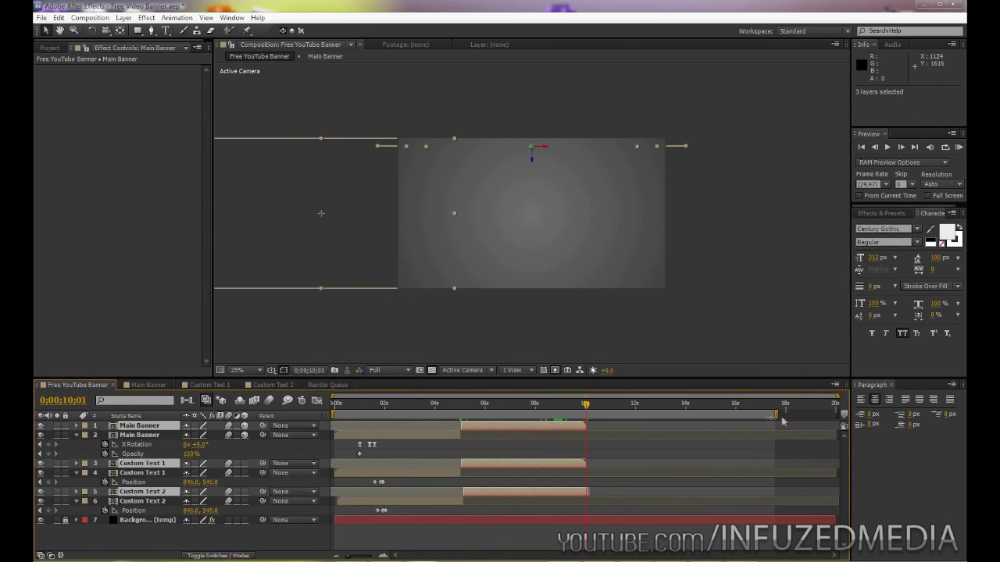
{"action": "key", "text": "n"}
{"action": "key", "text": "space"}
{"action": "left_click", "coordinate": [295, 347]}
{"action": "key", "text": "KP_0"}
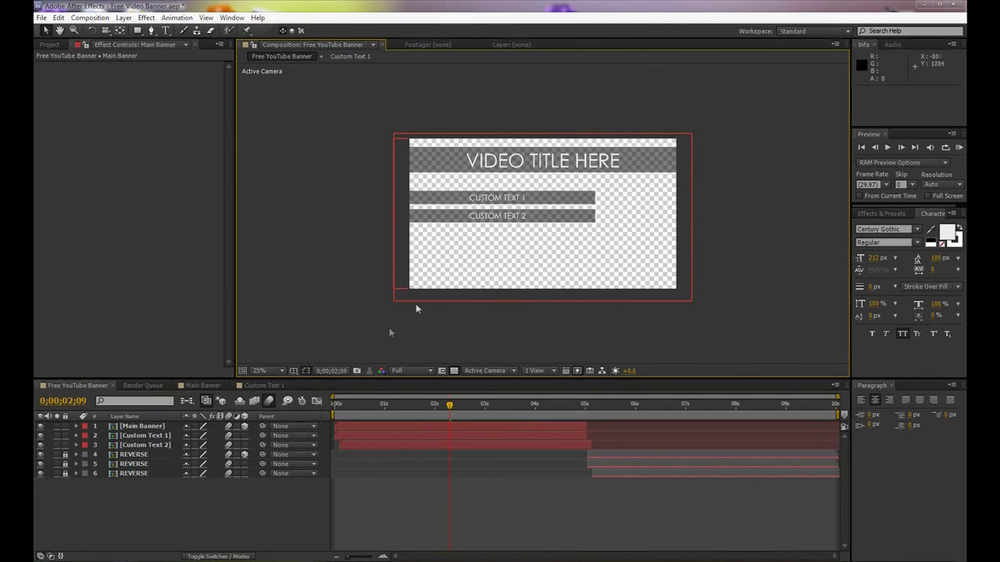
- Scrub the first 4 seconds to check the Custom Text bars sliding in under the banner
{"action": "left_click", "coordinate": [131, 445]}
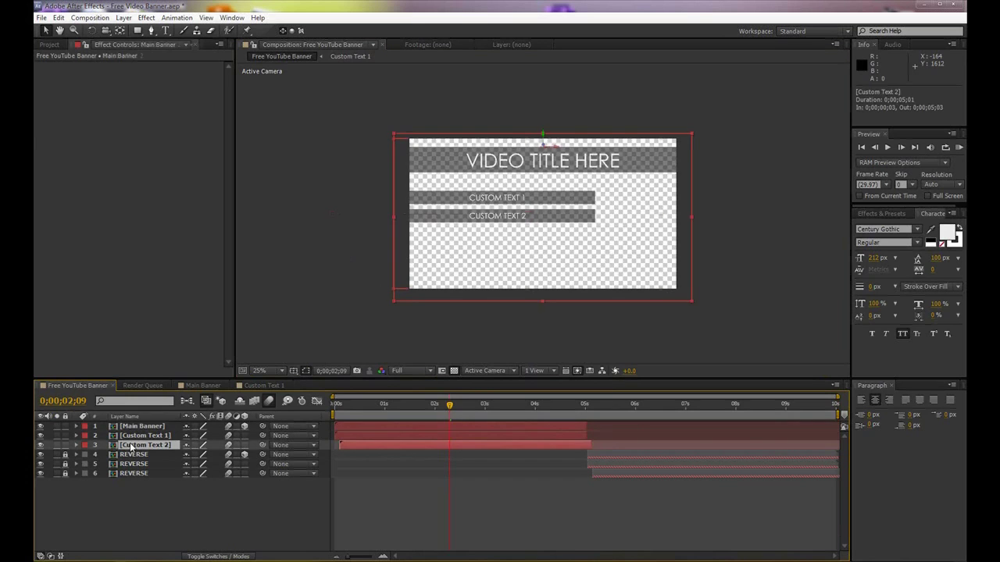
{"action": "left_click", "coordinate": [333, 411]}
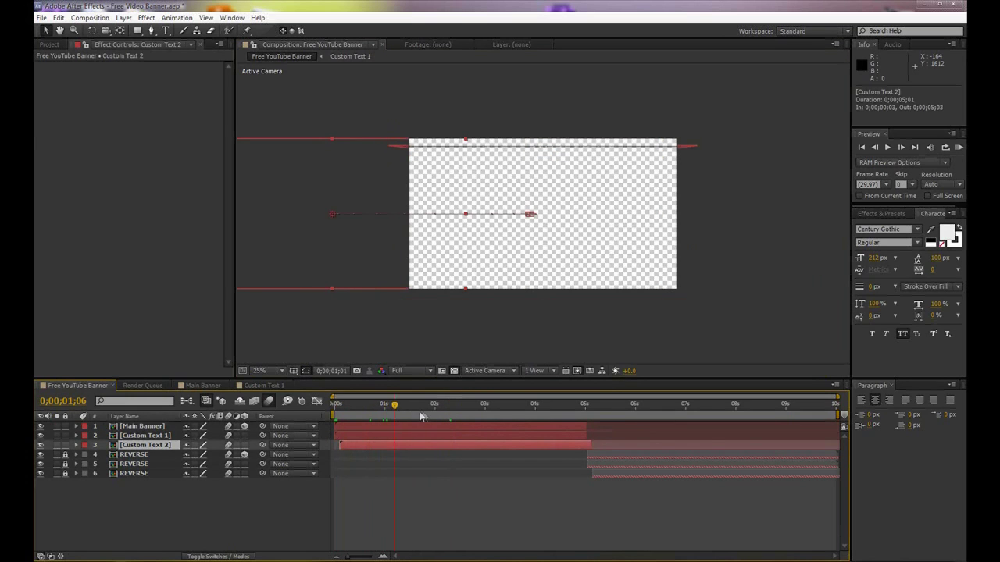
{"action": "left_click_drag", "start_coordinate": [420, 417], "coordinate": [435, 415]}
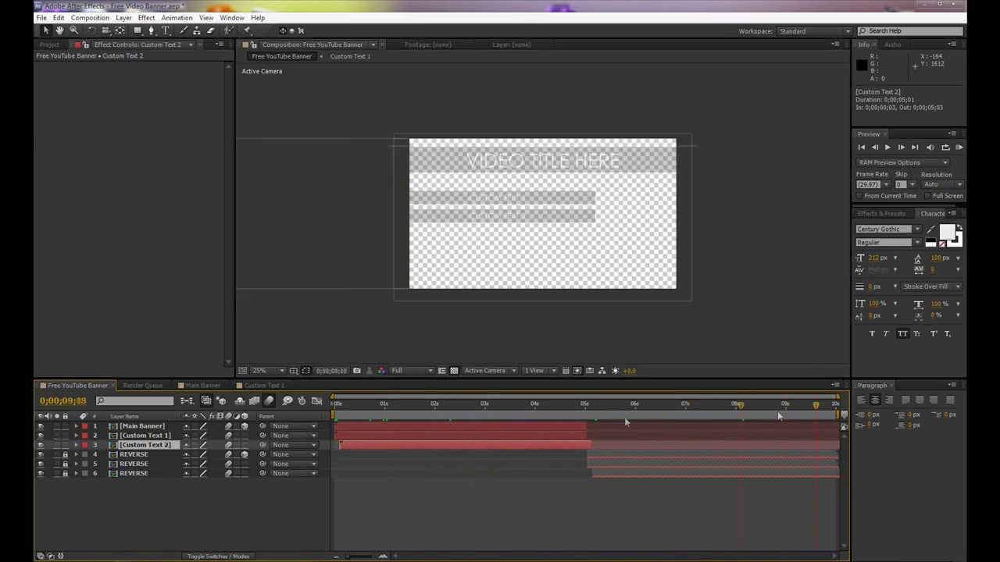
{"action": "left_click", "coordinate": [544, 405]}
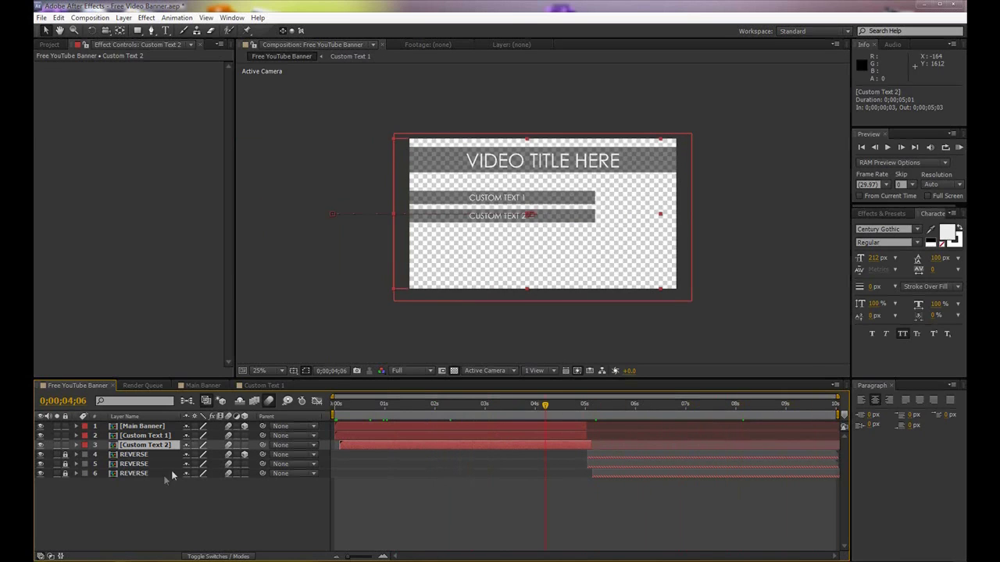
{"action": "left_click", "coordinate": [429, 405]}
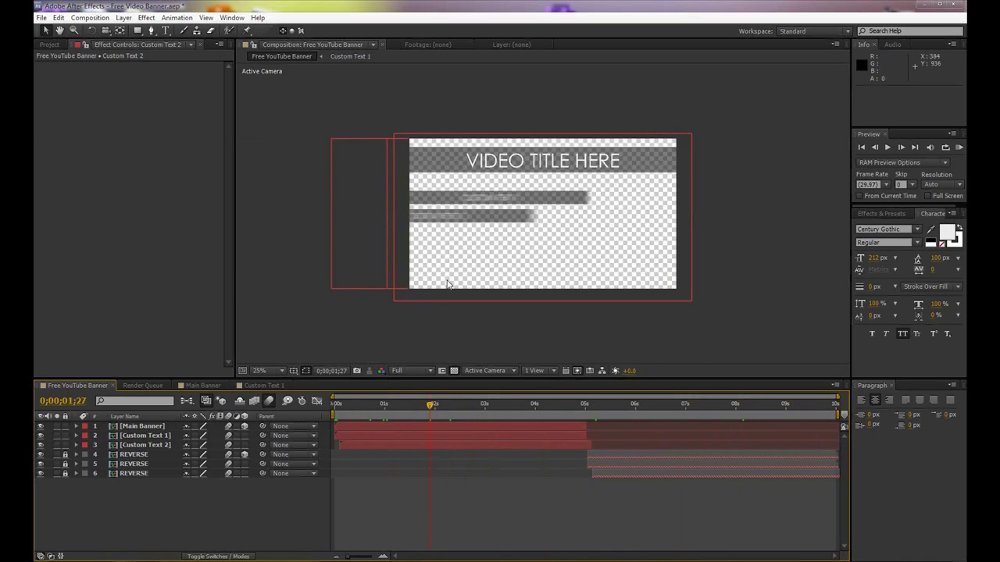
- Retitle the Main Banner precomp 'INFUZEDMEDIA' and review the 5–9 second animation
{"action": "double_click", "coordinate": [112, 429]}
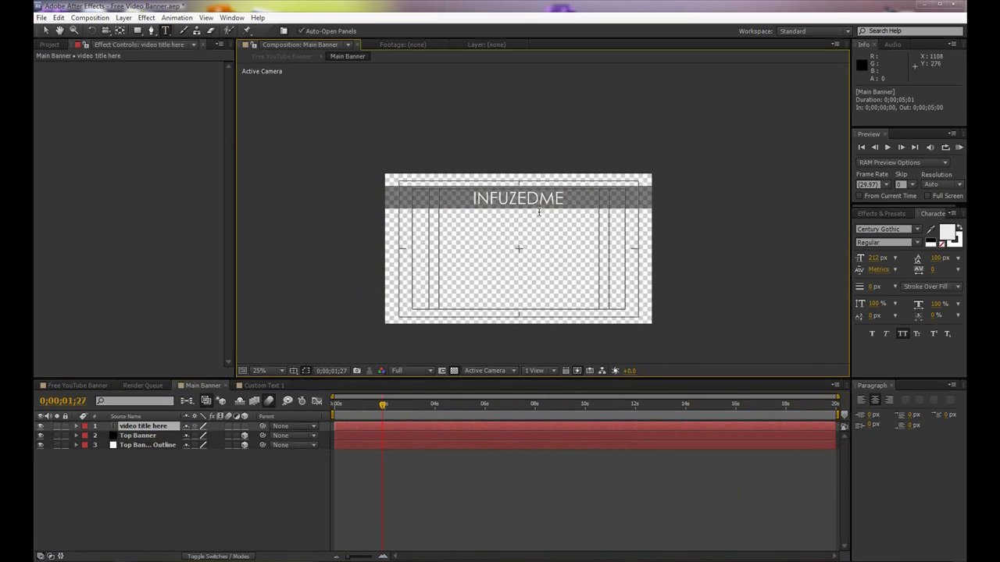
{"action": "left_click", "coordinate": [76, 385]}
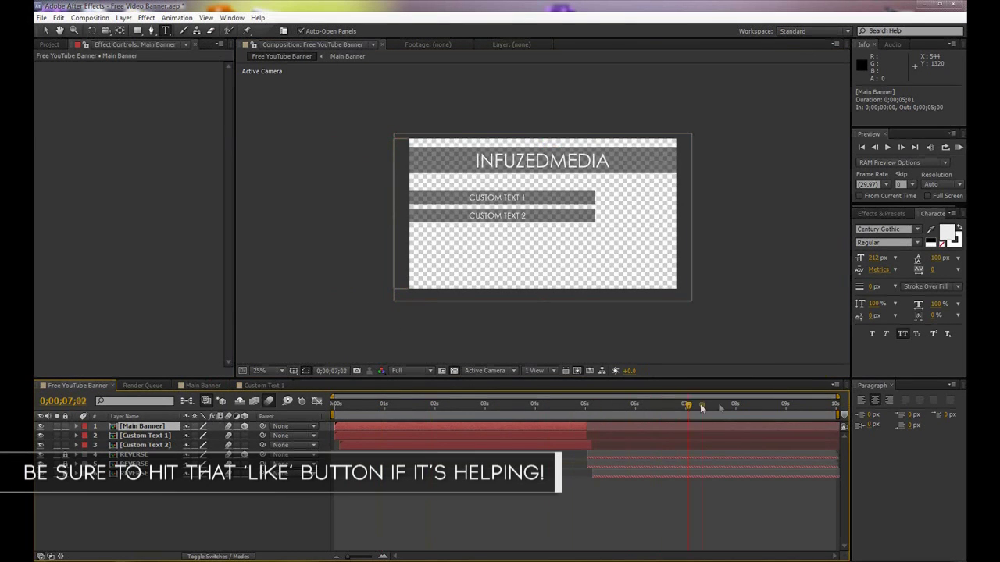
{"action": "left_click_drag", "start_coordinate": [701, 408], "coordinate": [654, 406]}
- Change the Custom Text 1 bar to read 'SUBSCRIBE' and shift it toward the bar's left end
{"action": "left_click", "coordinate": [133, 436]}
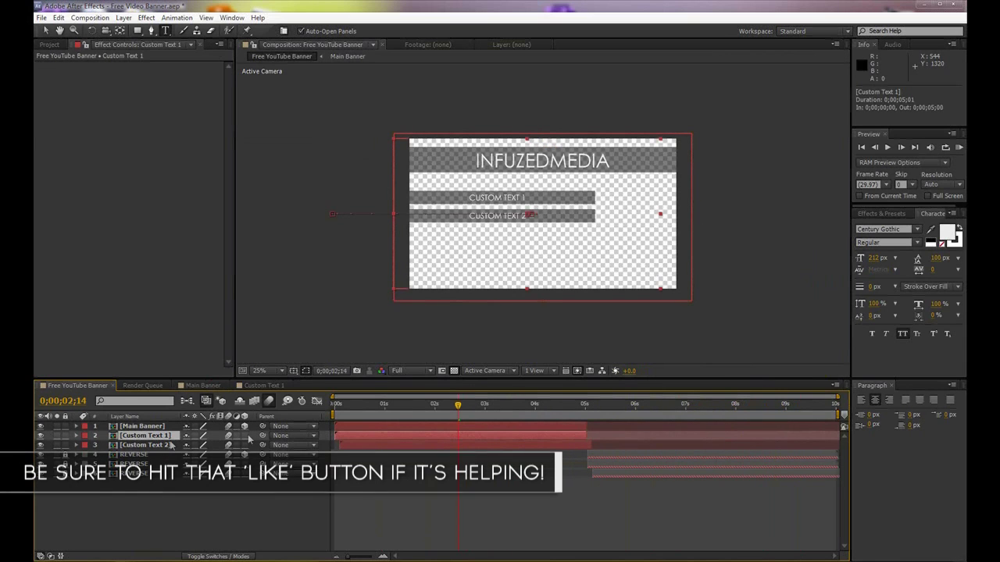
{"action": "double_click", "coordinate": [147, 440]}
{"action": "double_click", "coordinate": [541, 202]}
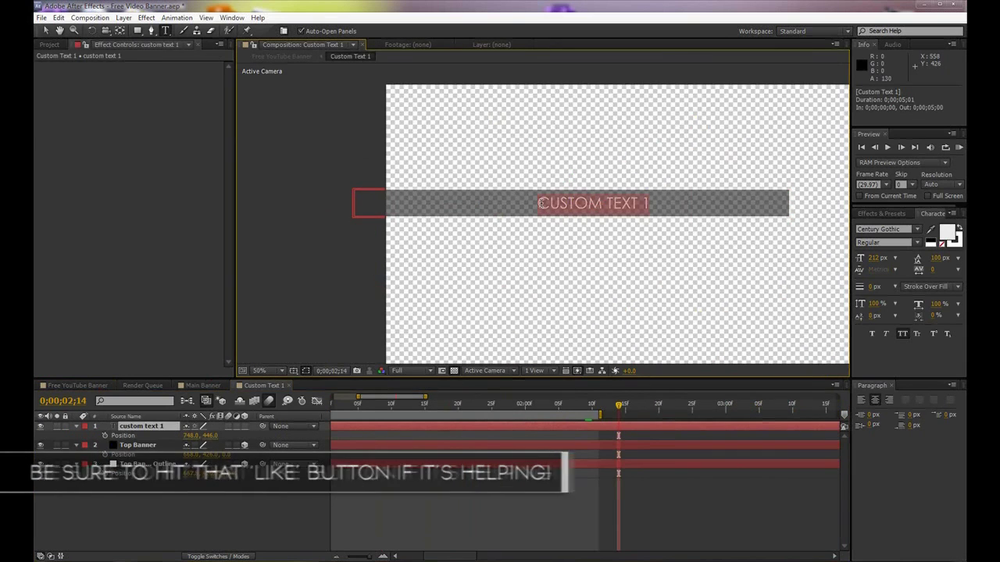
{"action": "left_click", "coordinate": [77, 385]}
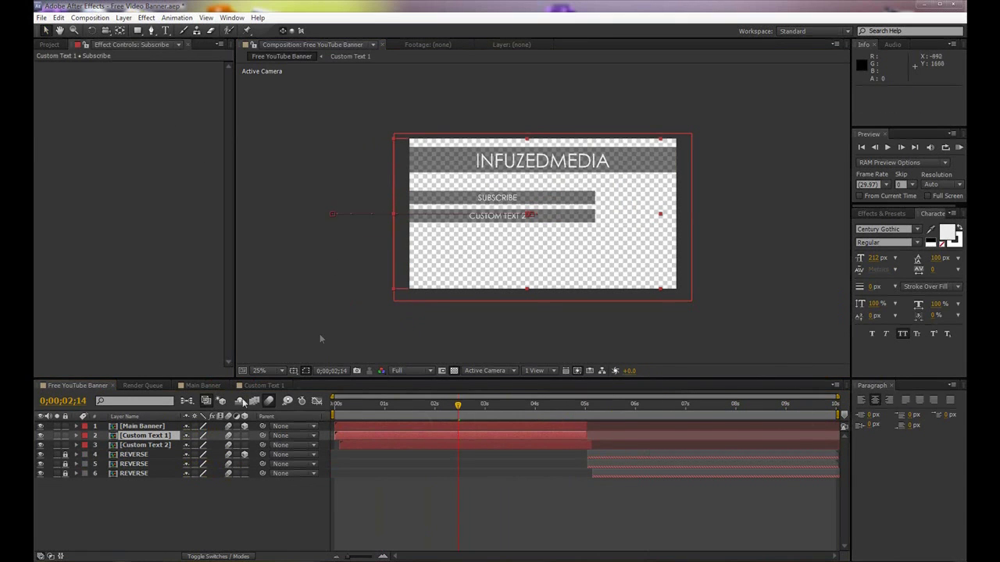
{"action": "left_click", "coordinate": [258, 385]}
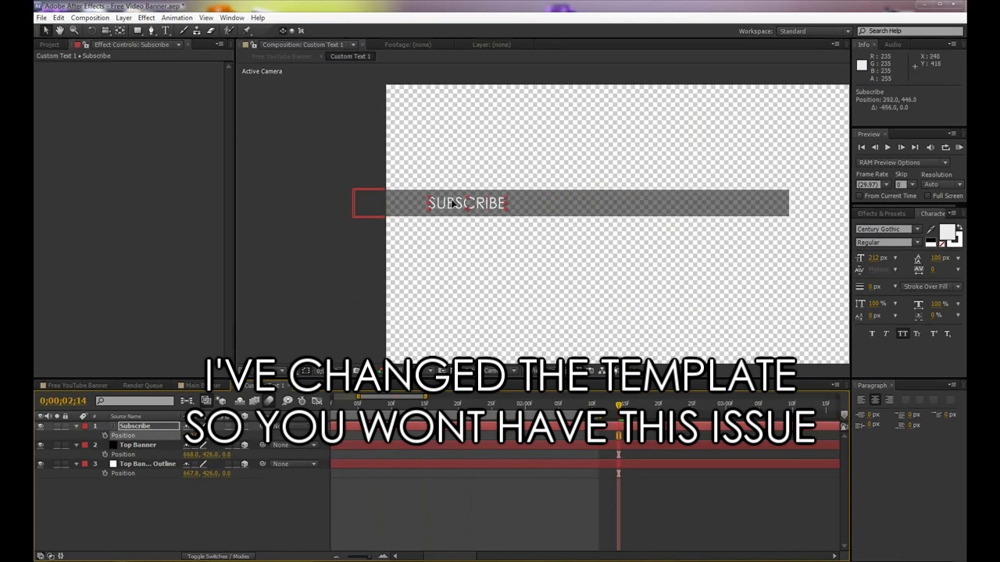
{"action": "left_click", "coordinate": [52, 387]}
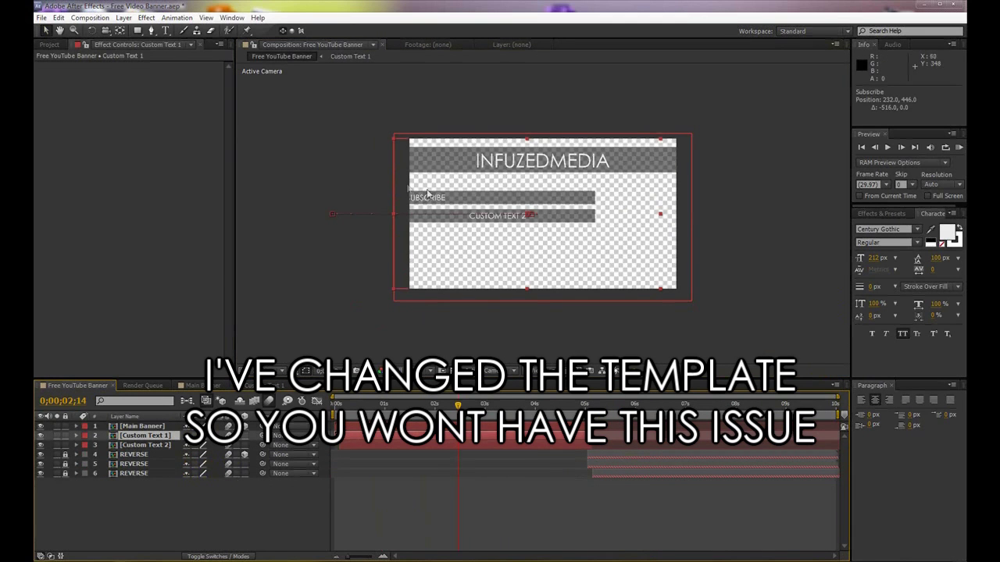
{"action": "double_click", "coordinate": [457, 212]}
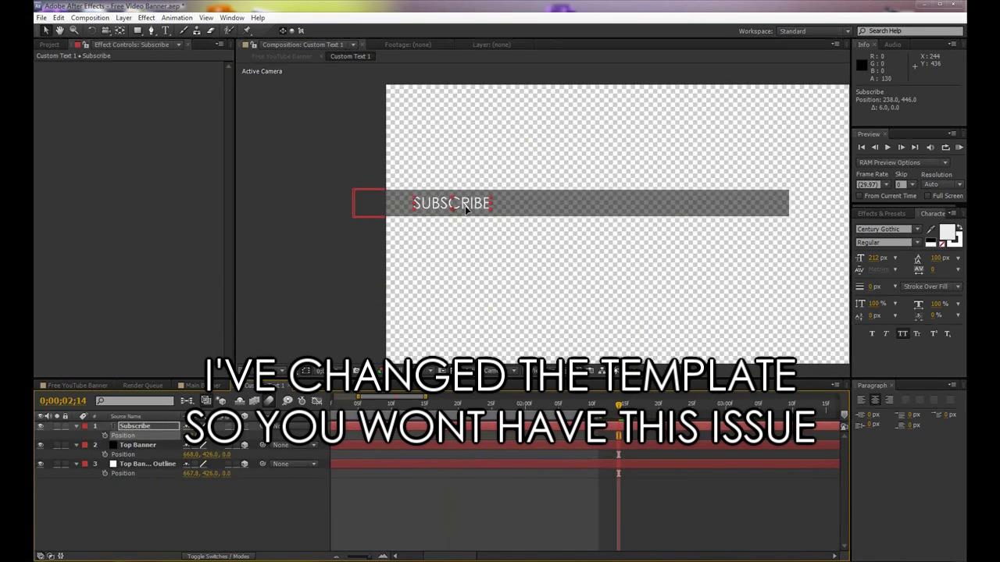
{"action": "key", "text": "ctrl+alt+shift+Up"}
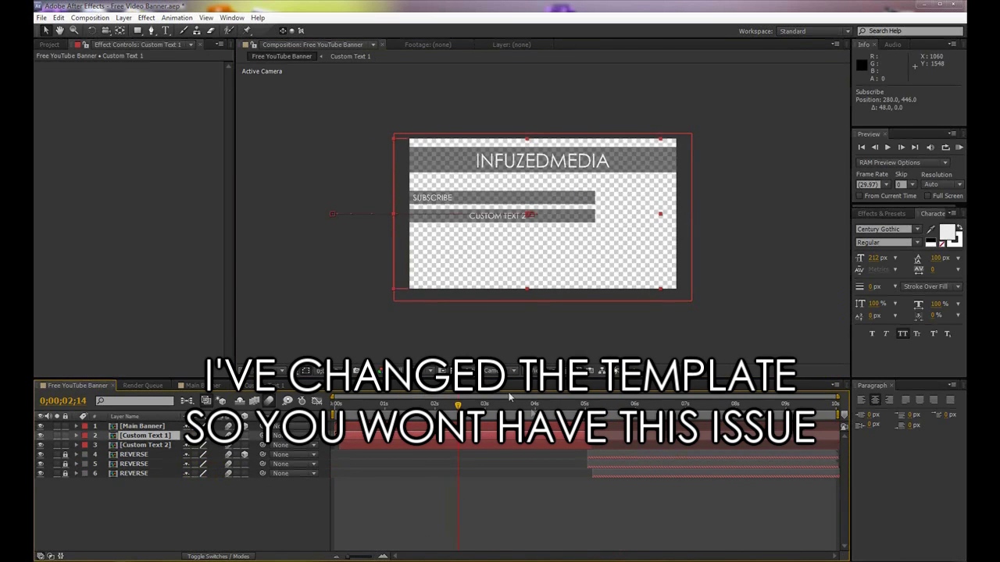
- Compare the banner on black and transparency-grid backgrounds, then open the Composition menu
{"action": "left_click", "coordinate": [271, 334]}
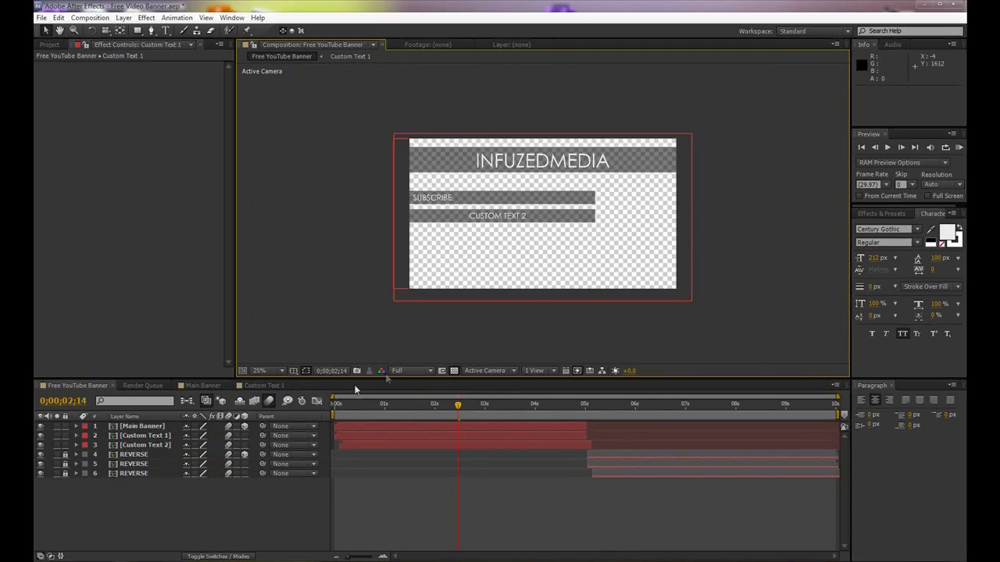
{"action": "left_click", "coordinate": [452, 371]}
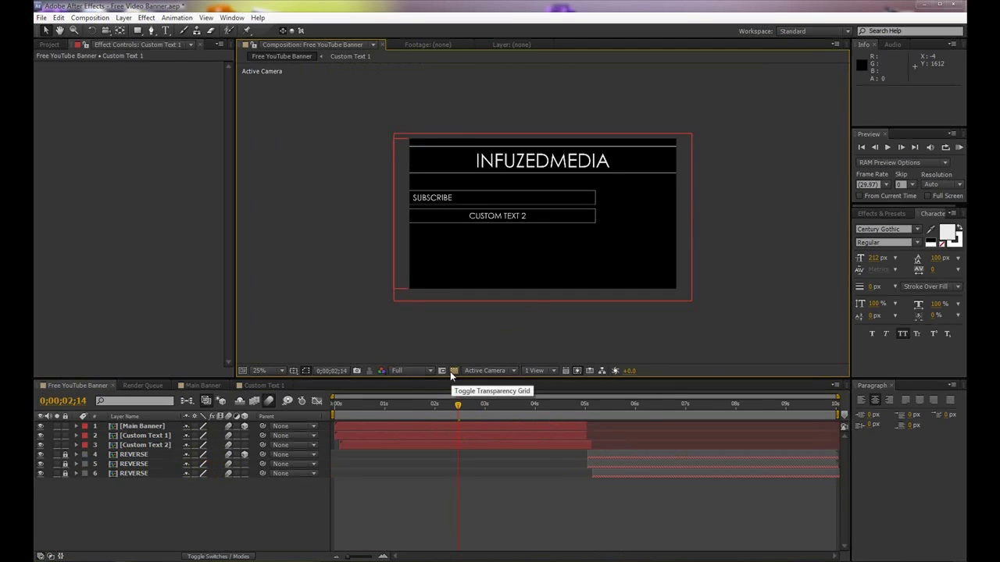
{"action": "left_click", "coordinate": [453, 371]}
{"action": "left_click", "coordinate": [451, 372]}
{"action": "left_click", "coordinate": [451, 371]}
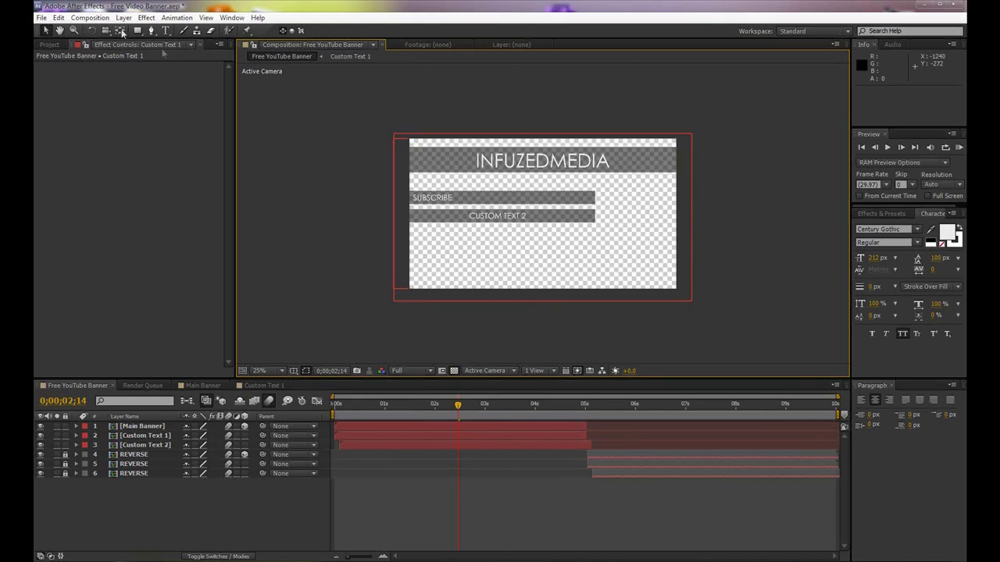
{"action": "left_click", "coordinate": [89, 18]}
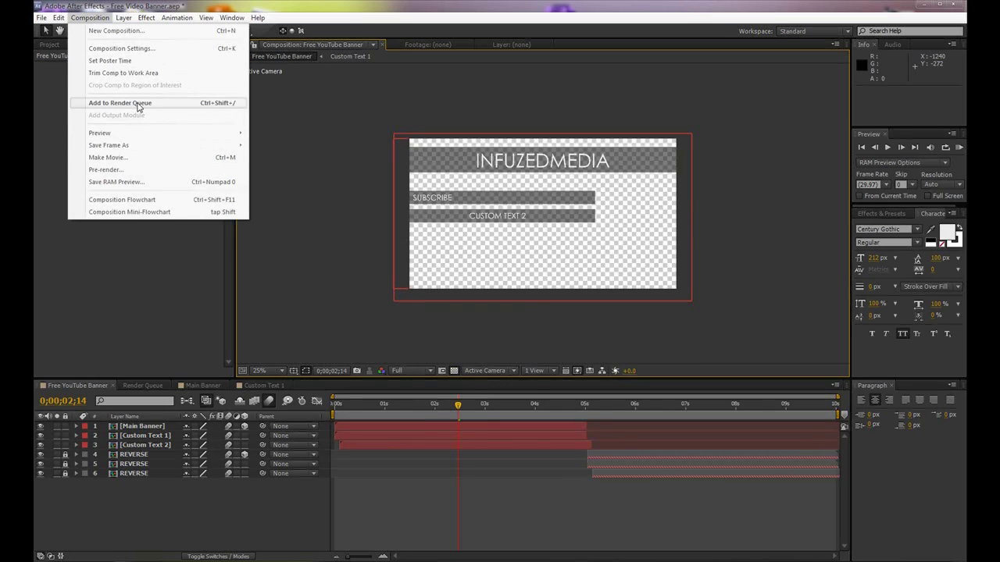
- Queue the Free YouTube Banner comp and set its Lossless output module to RGB + Alpha channels
{"action": "left_click", "coordinate": [109, 157]}
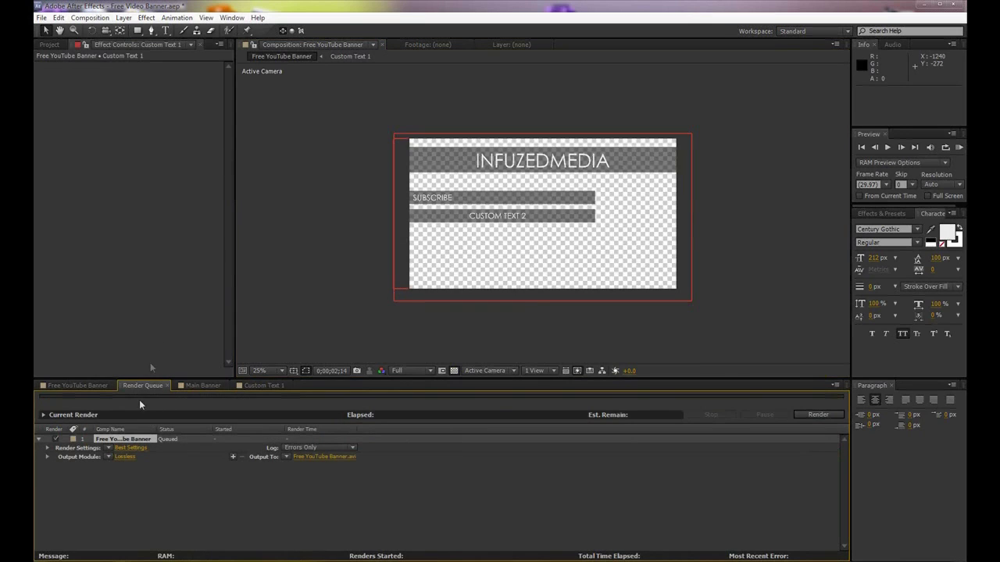
{"action": "left_click", "coordinate": [123, 456]}
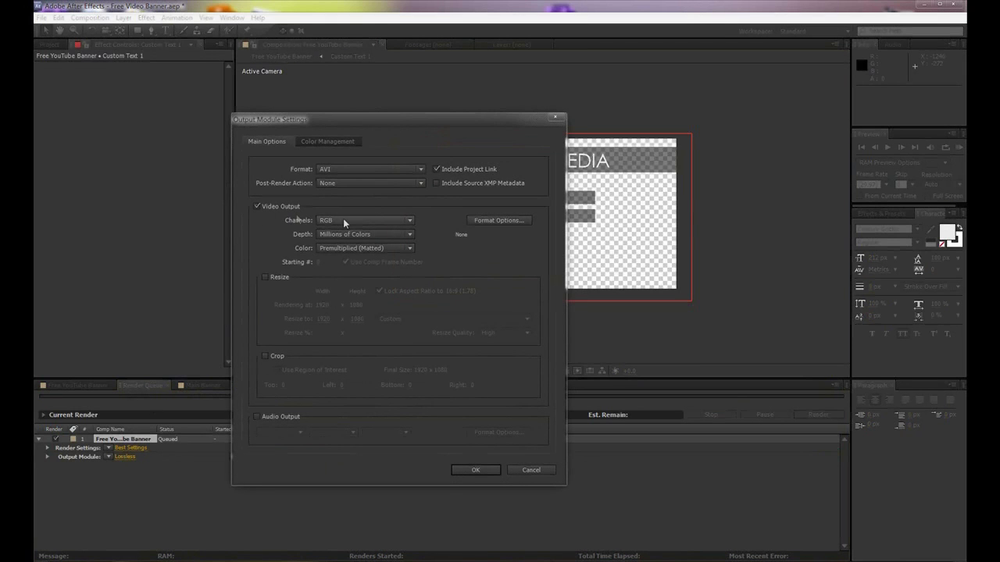
{"action": "left_click", "coordinate": [343, 220]}
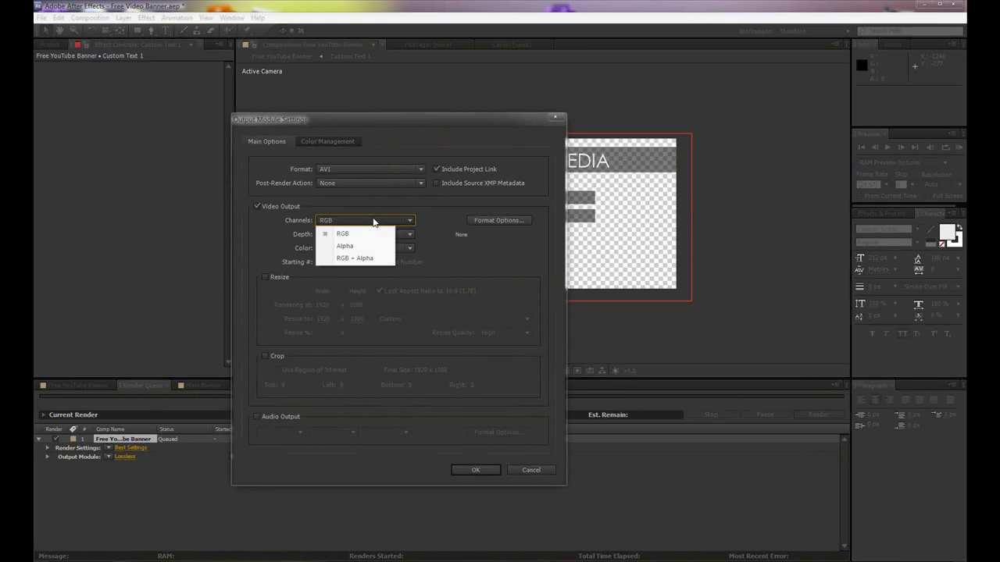
{"action": "left_click", "coordinate": [365, 258]}
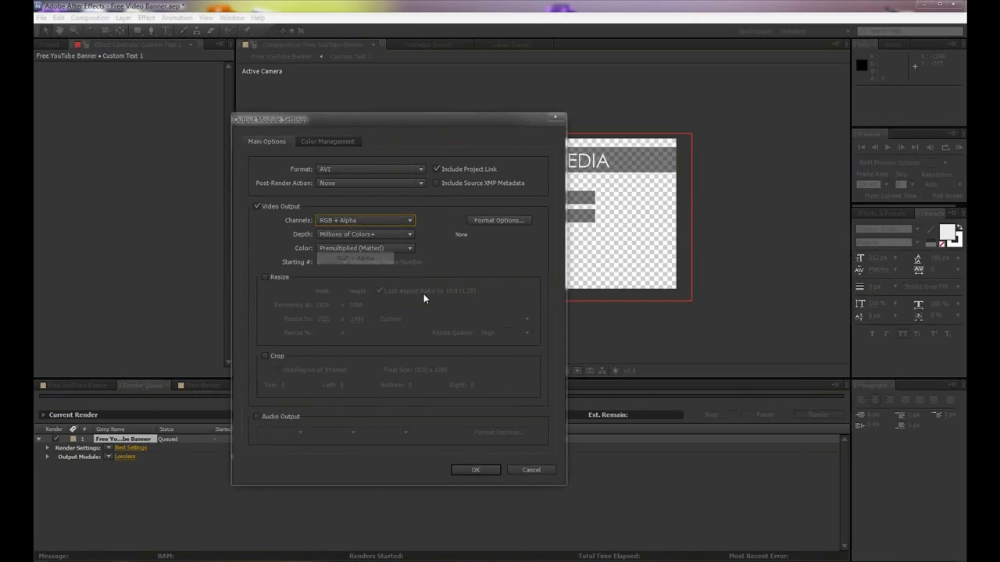
{"action": "left_click", "coordinate": [479, 470]}
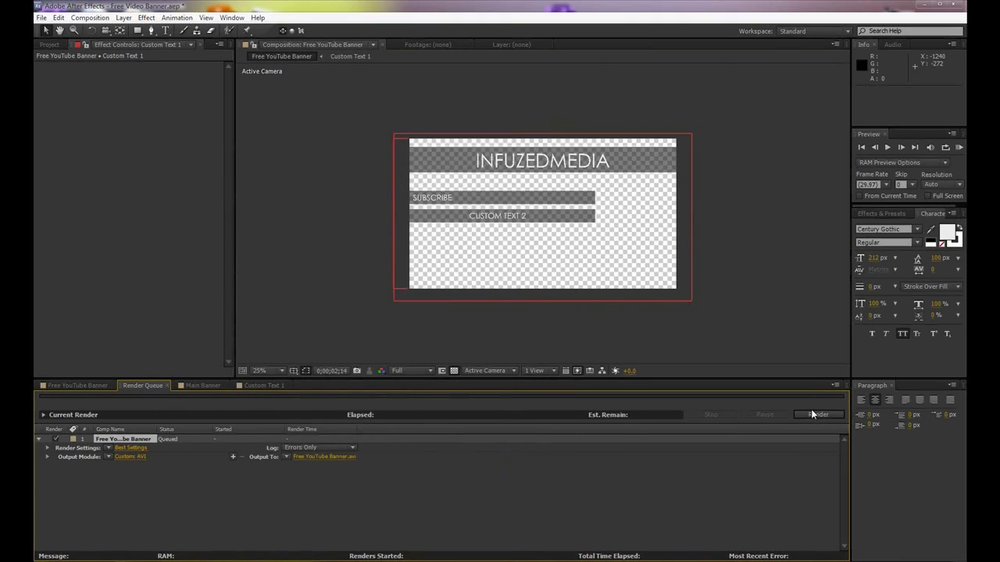
- Render the queued banner, clear the Render Queue, and return to the Free YouTube Banner timeline
{"action": "left_click", "coordinate": [127, 443]}
{"action": "key", "text": "Delete"}
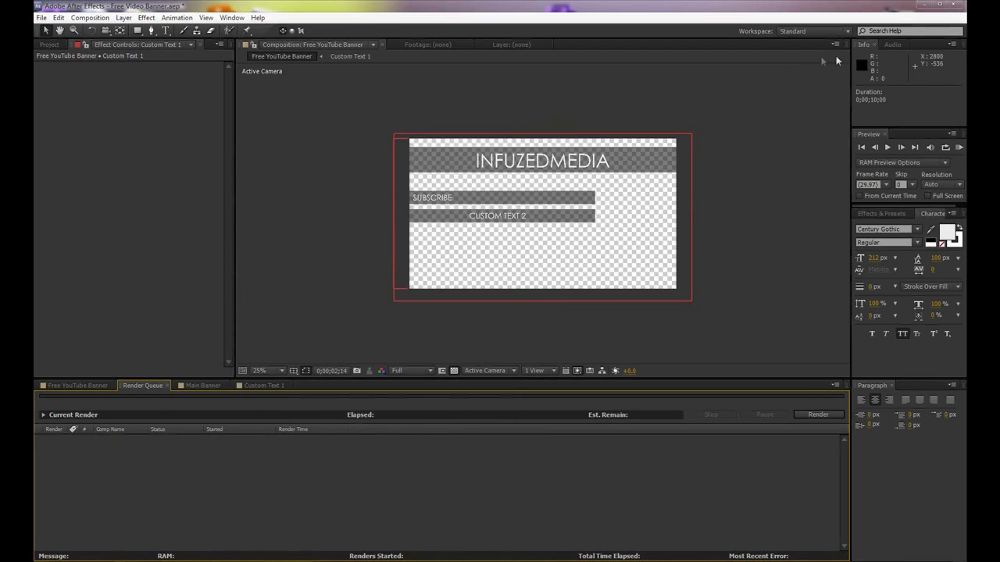
{"action": "right_click", "coordinate": [812, 78]}
{"action": "left_click", "coordinate": [776, 117]}
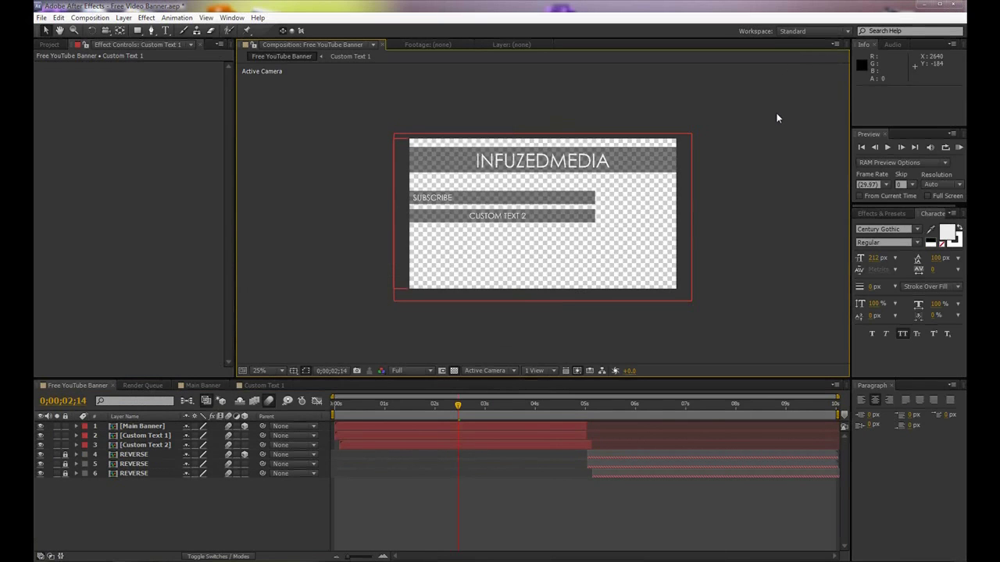